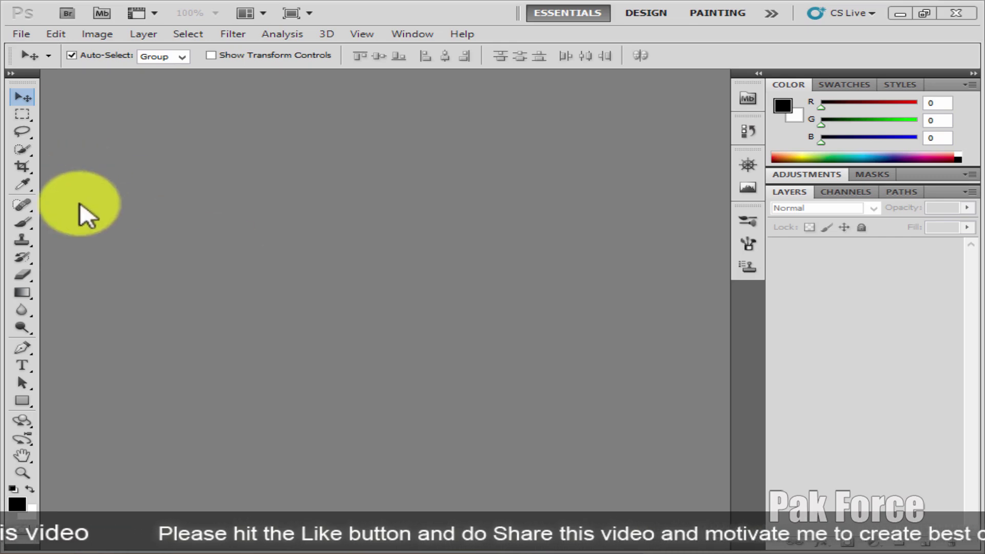
Open 64.jpg from Desktop > photoshop pic, accepting the Camera Raw settings.
left_click(23, 34)
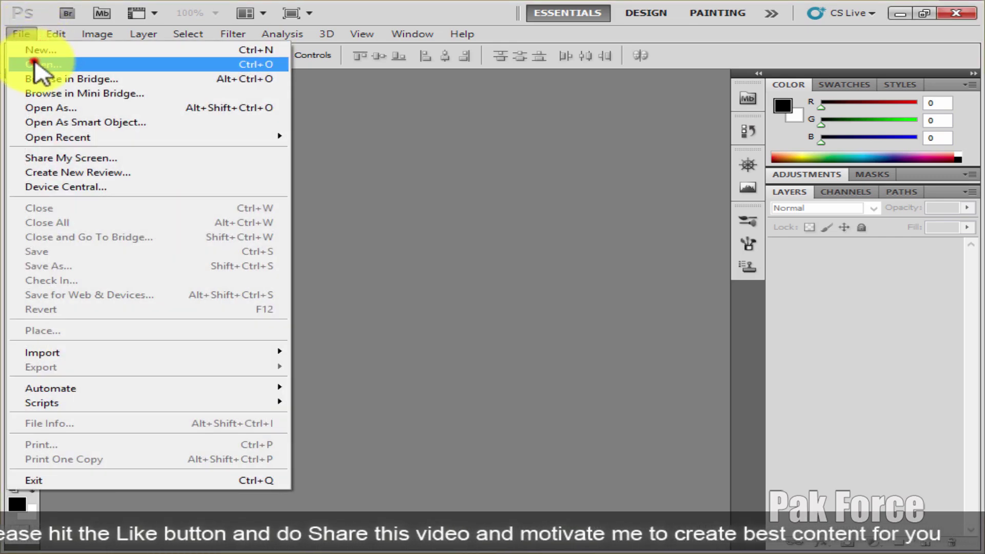
left_click(34, 65)
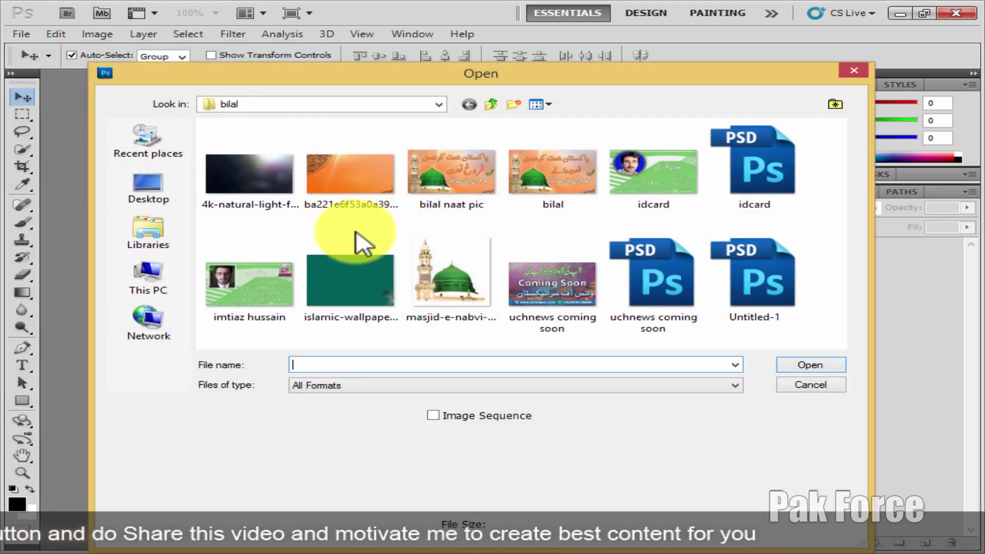
left_click(145, 190)
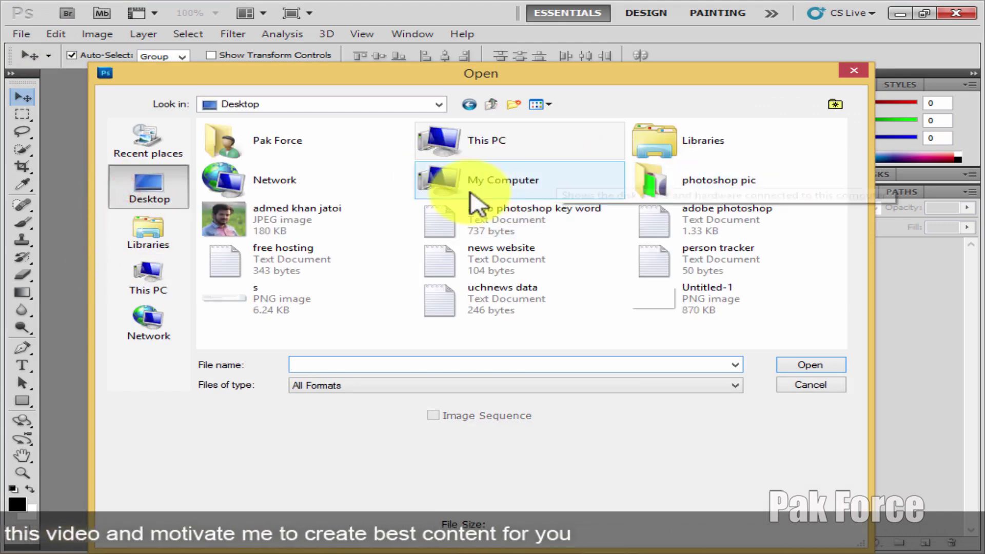
double_click(723, 176)
left_click(451, 178)
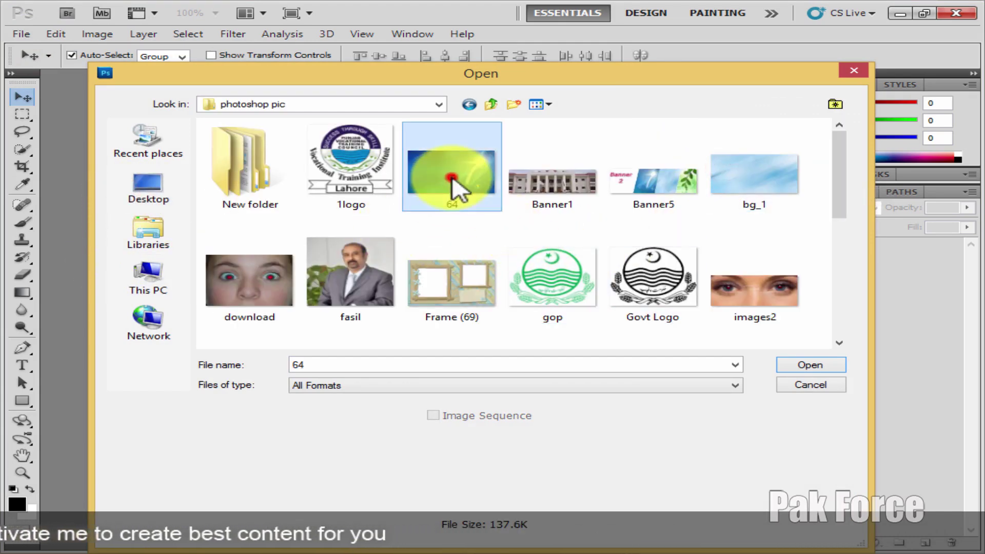
left_click(821, 365)
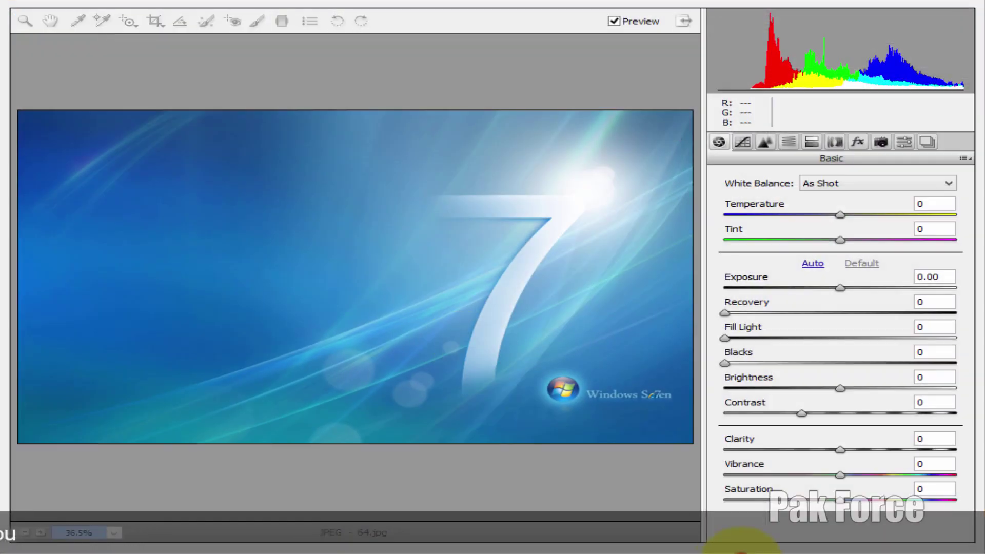
left_click(739, 541)
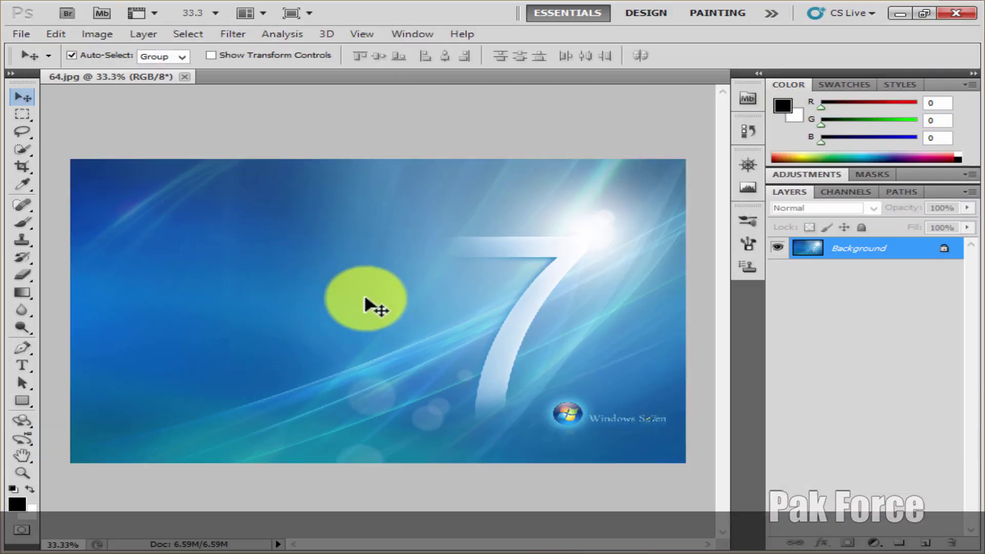
Fit the whole wallpaper on screen with the Zoom tool and switch to the Crop Tool.
left_click(19, 473)
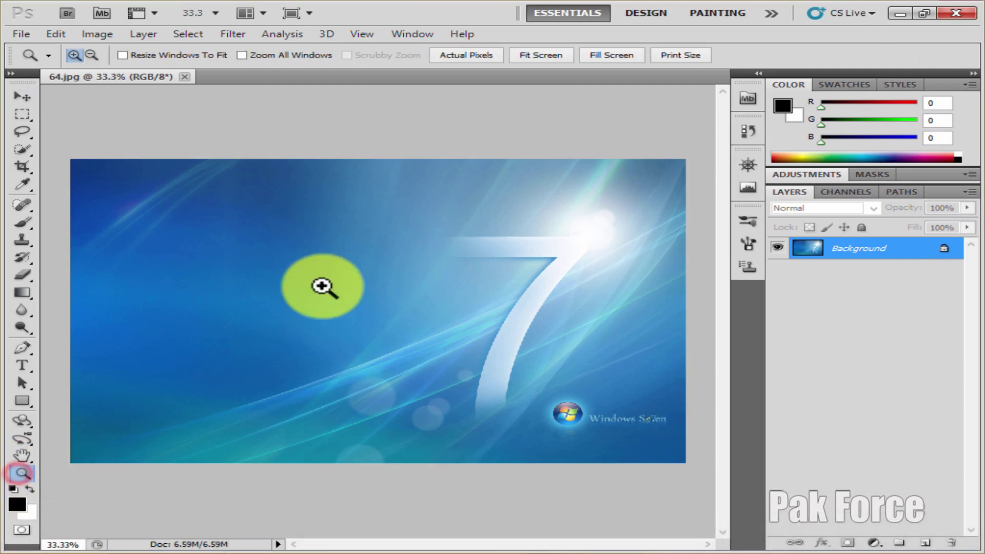
right_click(324, 285)
left_click(337, 296)
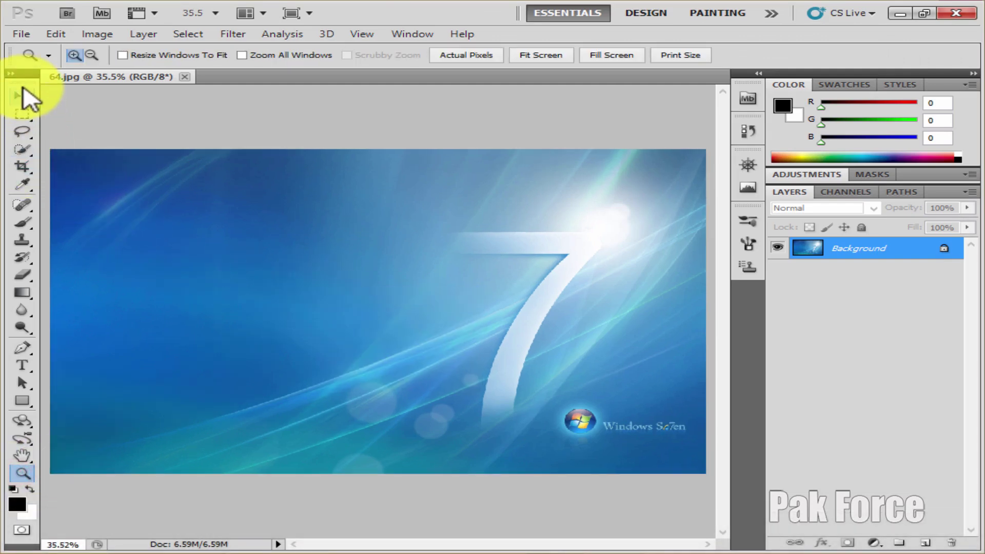
left_click(30, 165)
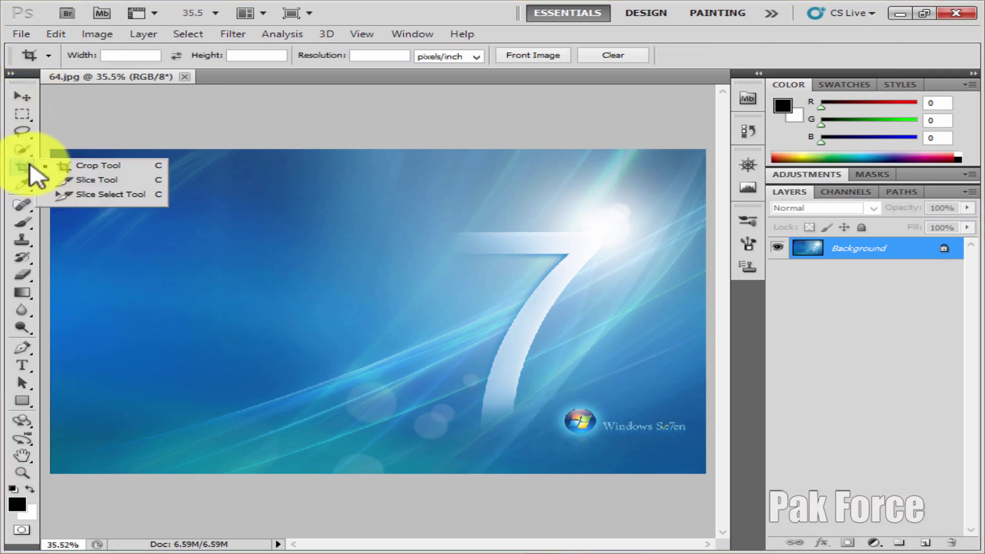
left_click(148, 165)
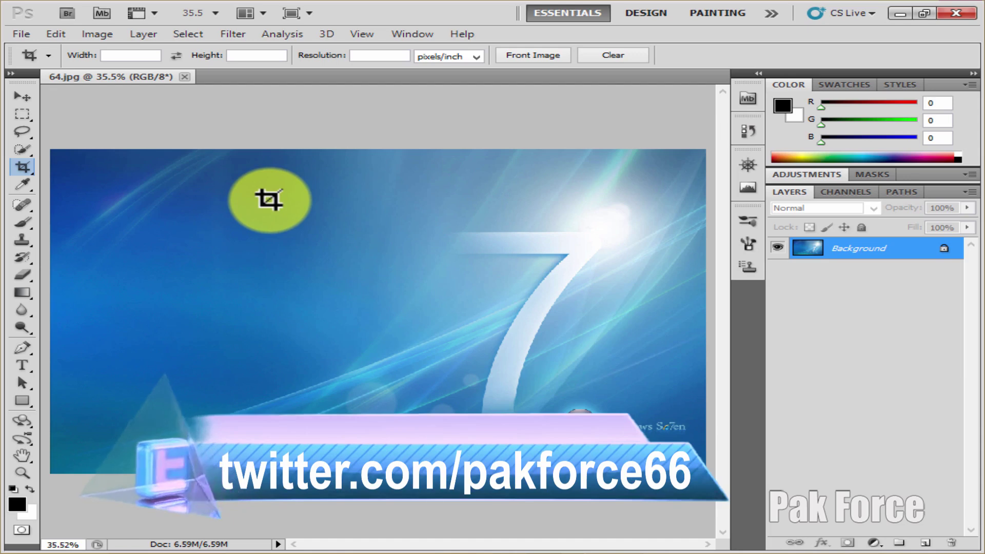
Crop 64.jpg to a tall portrait section around the large 7, dismissing the locked-layer warning.
mouse_move(269, 198)
left_mouse_down()
mouse_move(303, 230)
mouse_move(618, 439)
left_mouse_up()
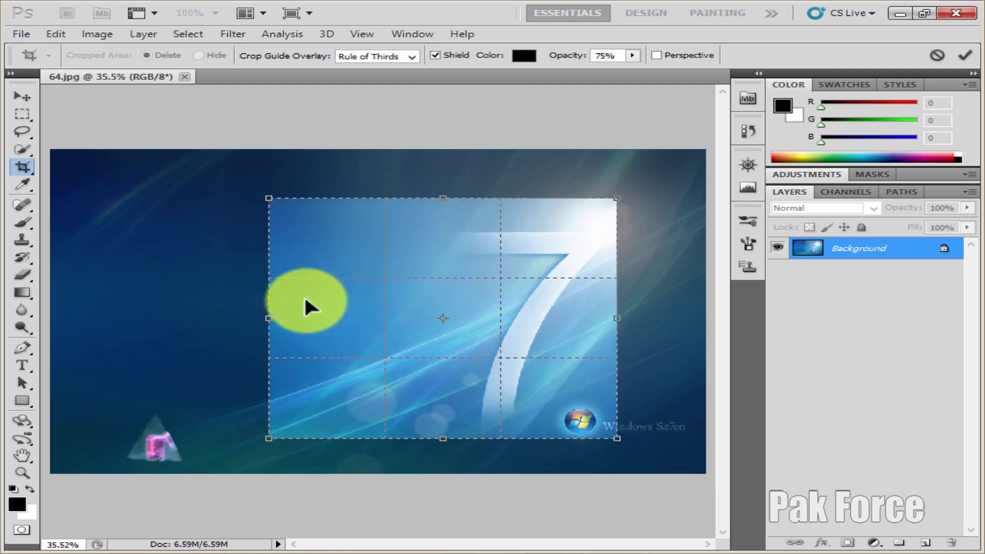
mouse_move(269, 318)
left_mouse_down()
mouse_move(451, 353)
mouse_move(422, 342)
left_mouse_up()
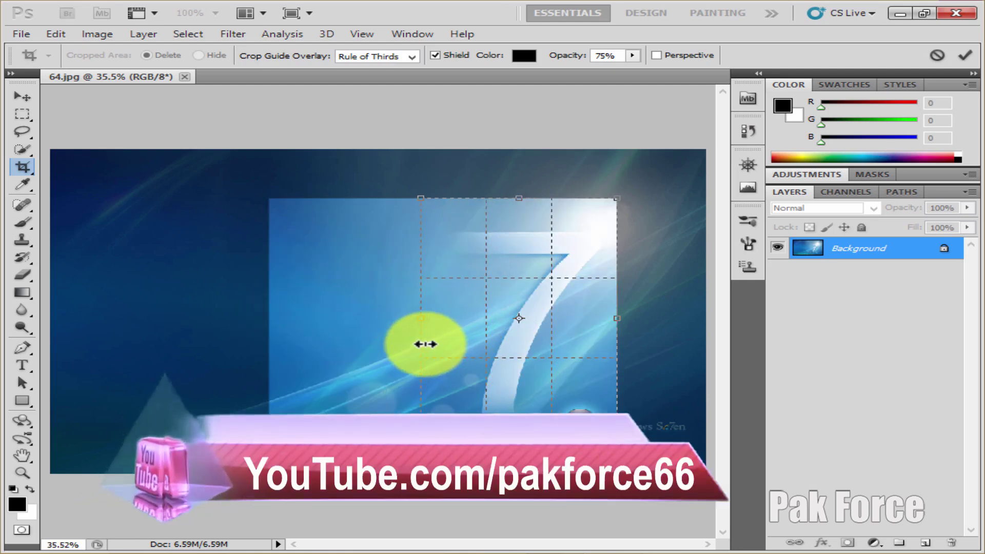
left_click_drag(525, 198, 525, 211)
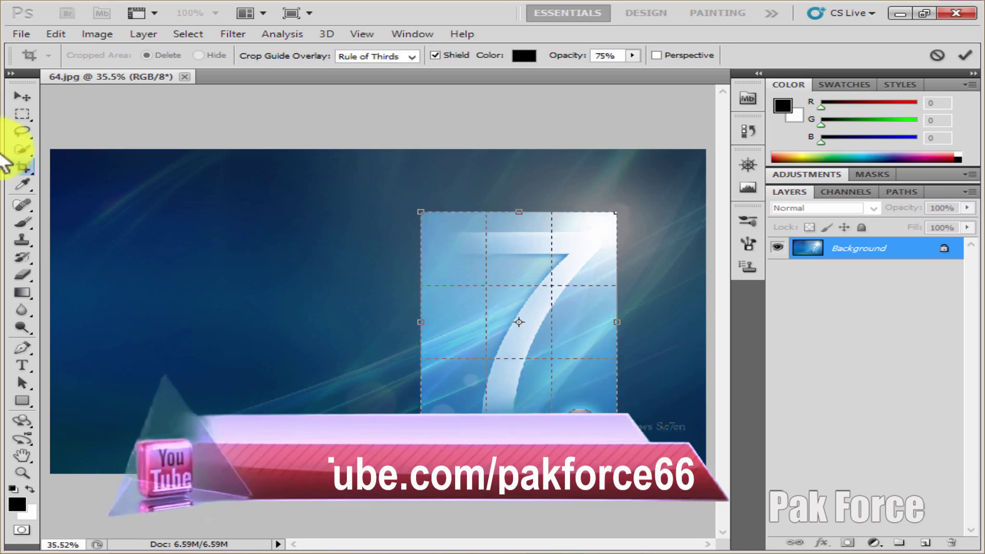
left_click(20, 95)
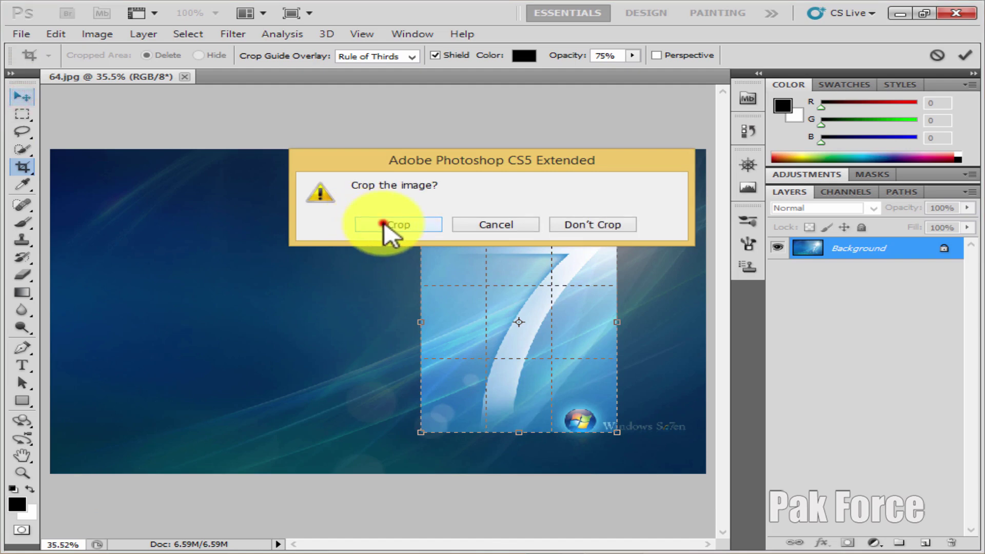
left_click(384, 224)
left_click_drag(401, 332, 497, 279)
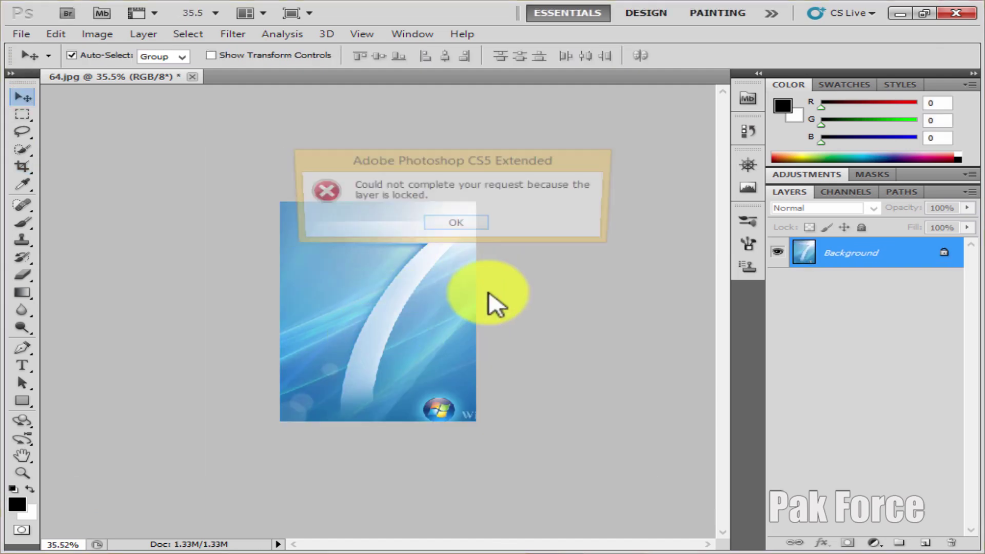
left_click(461, 230)
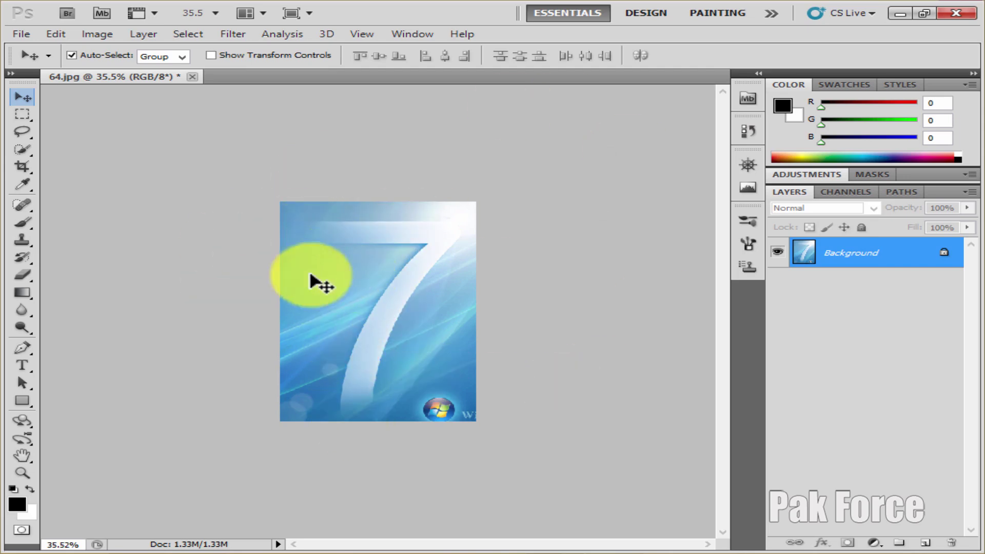
Extend the crop box past all four image edges to add a white border (2.73M).
left_click(23, 162)
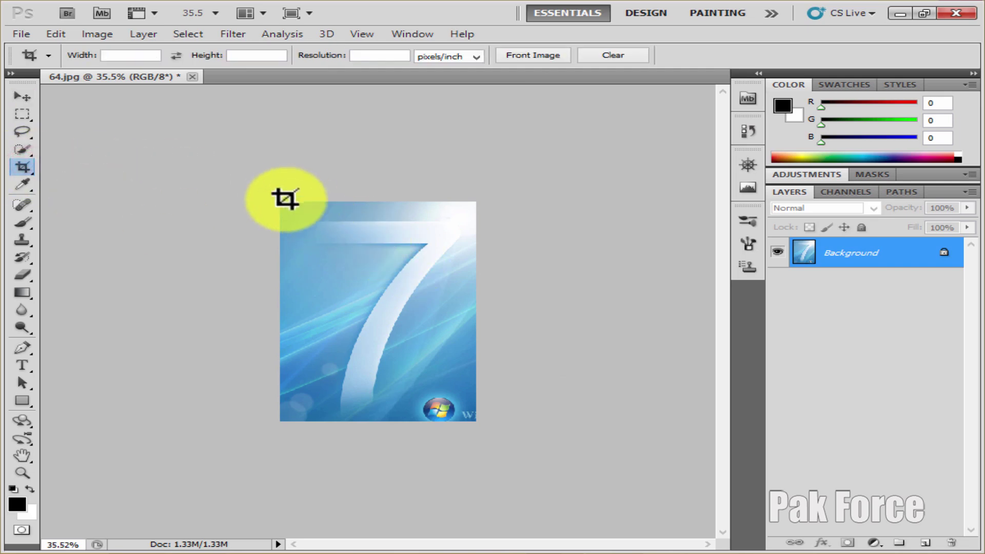
left_click_drag(282, 201, 523, 454)
left_click_drag(478, 312, 525, 312)
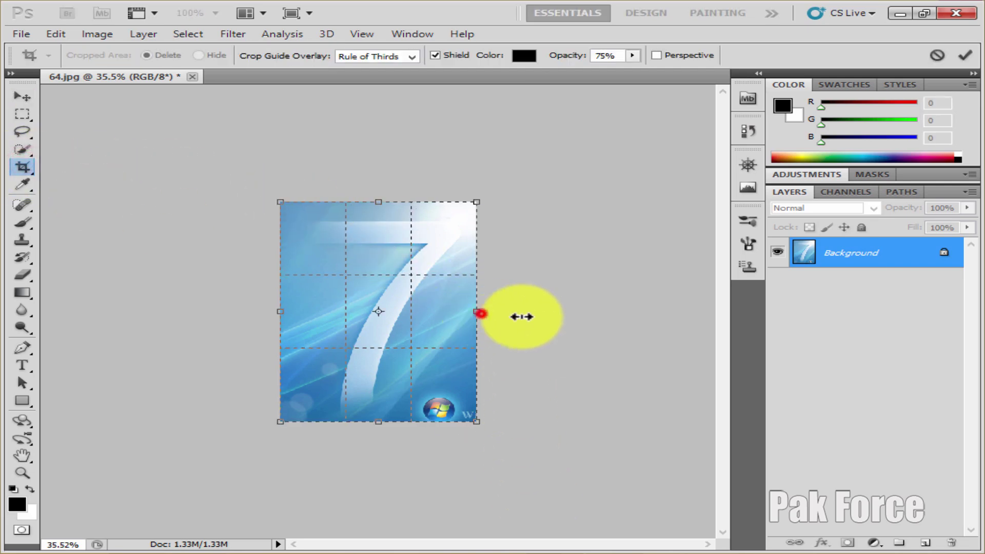
left_click_drag(281, 311, 220, 312)
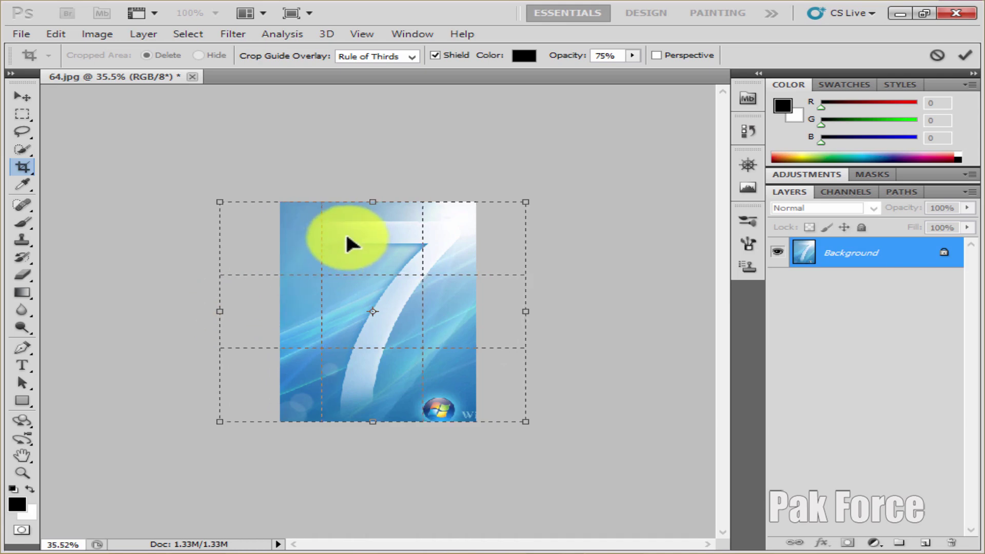
left_click_drag(367, 205, 369, 180)
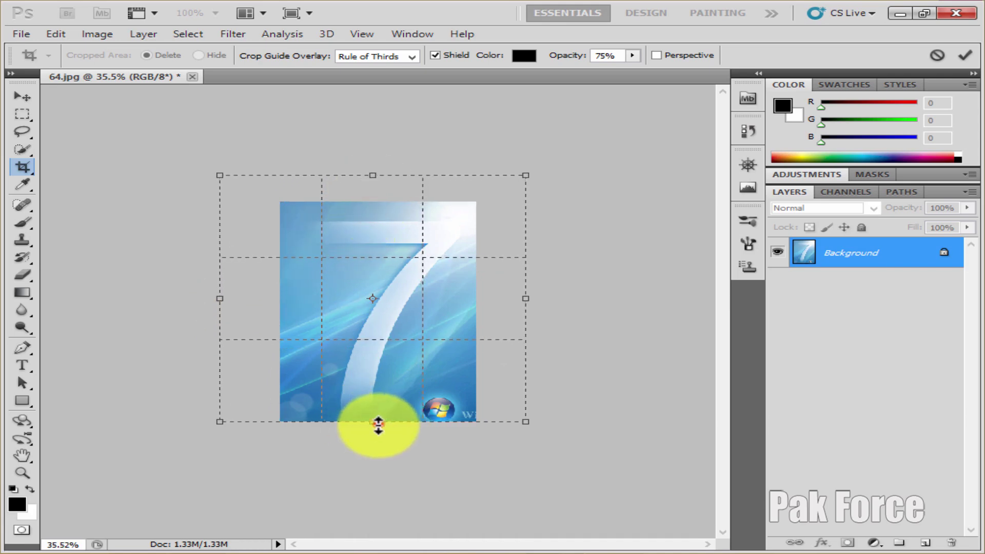
left_click_drag(372, 423, 373, 464)
left_click(23, 96)
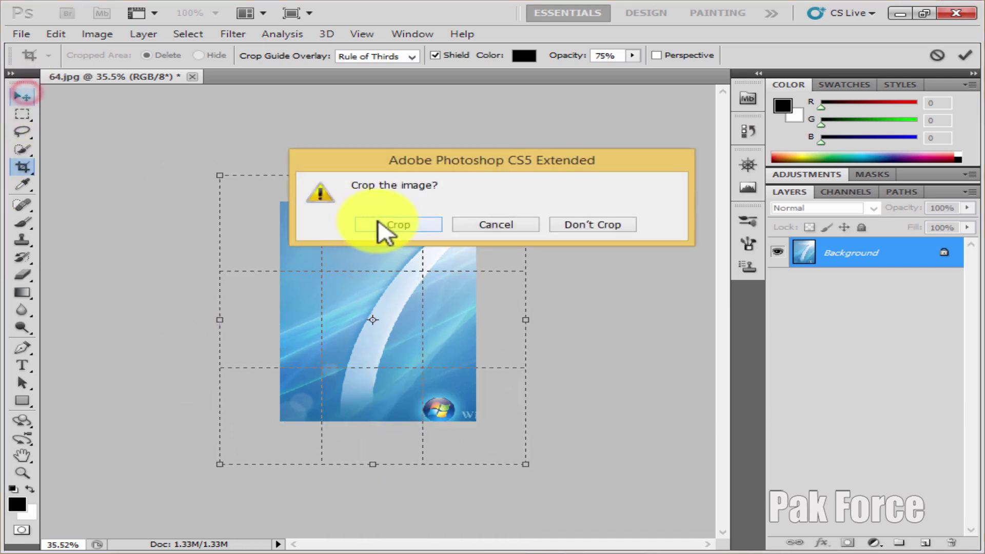
left_click(380, 224)
left_click(396, 279)
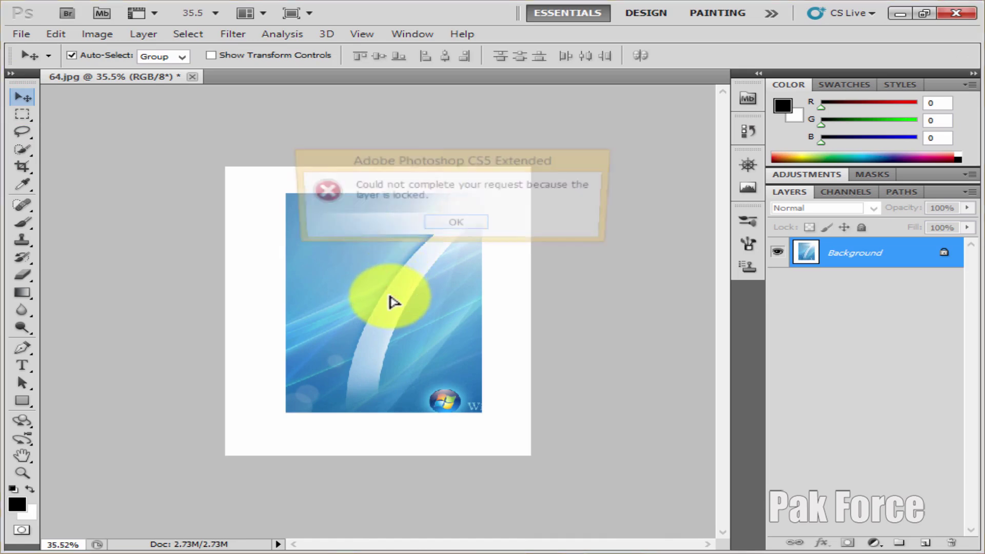
left_click(450, 225)
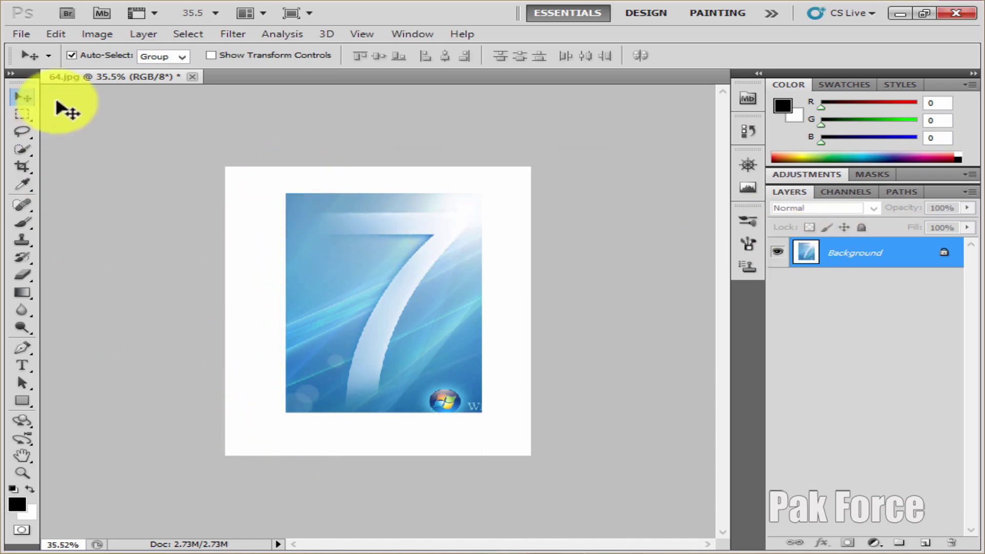
Cancel a File > New dialog, then swap colours to white foreground and black background.
left_click(24, 34)
left_click(35, 50)
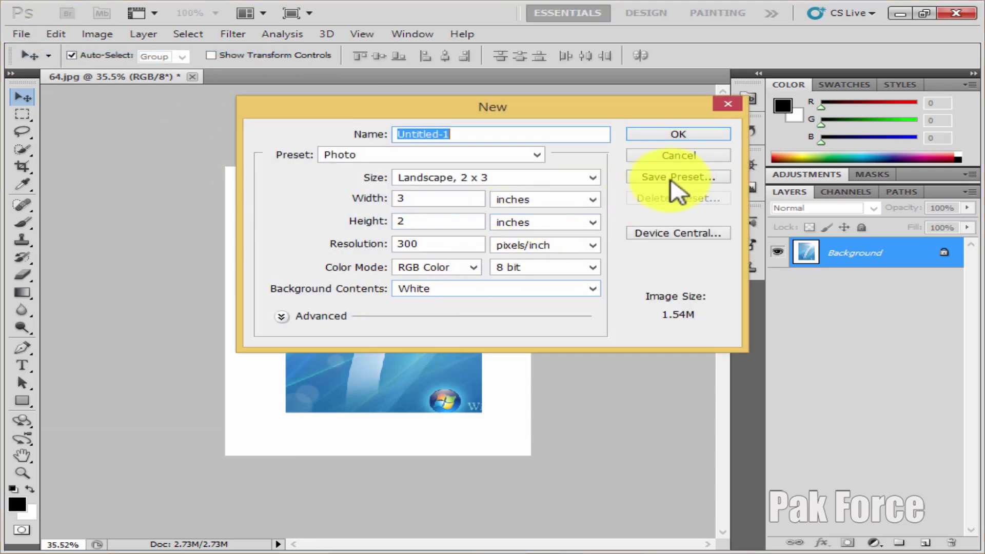
left_click(670, 155)
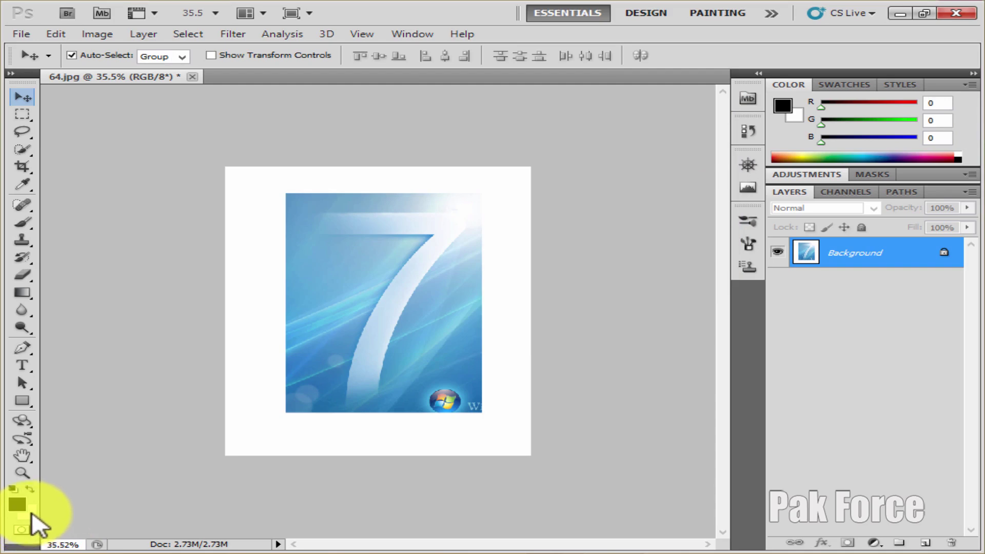
left_click(29, 490)
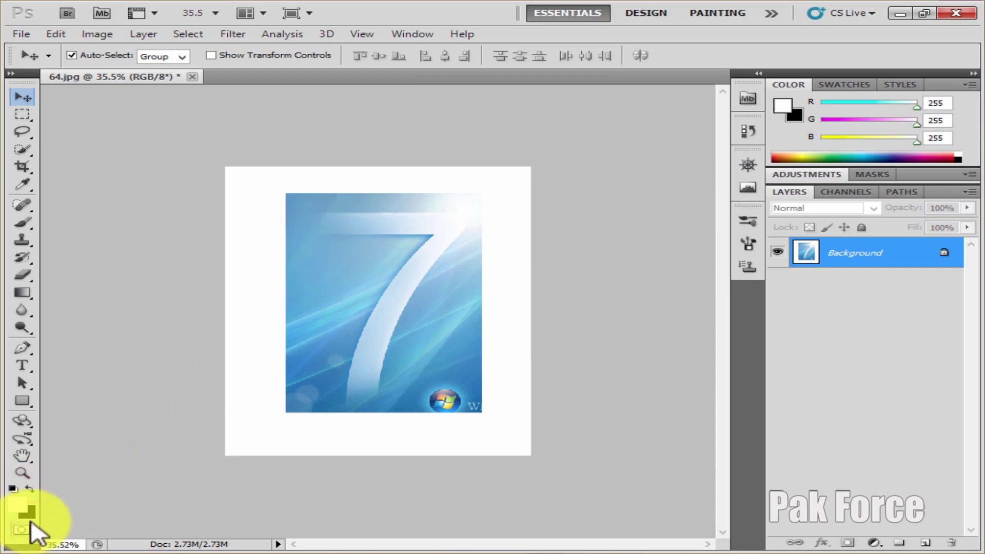
left_click(22, 167)
Extend the crop box past every canvas edge to add a black outer border (4.22M).
left_click_drag(225, 167, 531, 455)
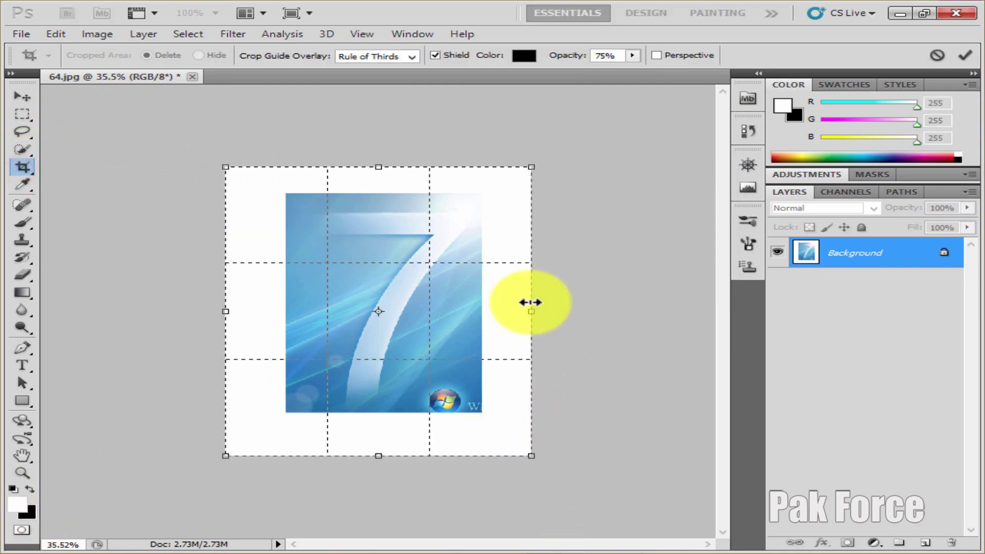
left_click_drag(530, 312, 583, 311)
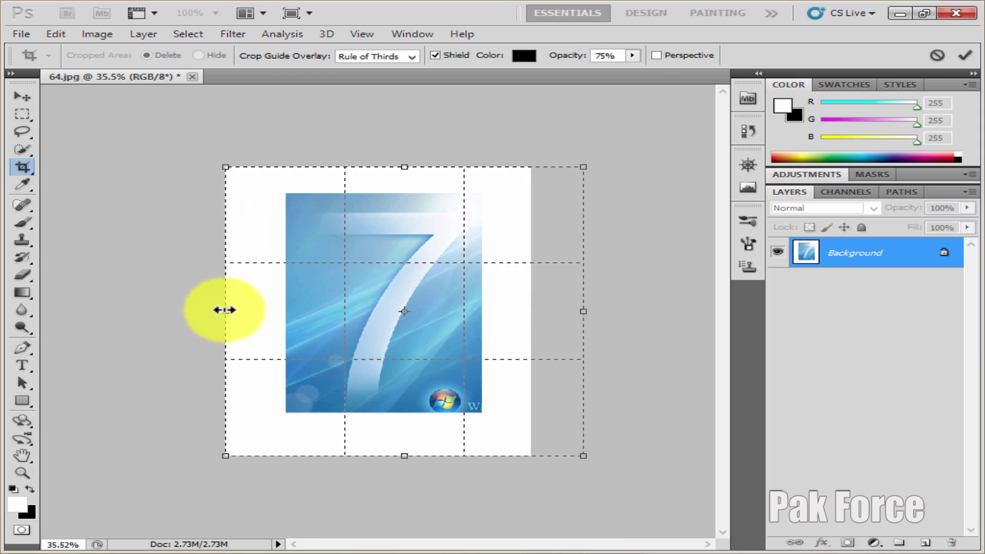
left_click_drag(225, 311, 183, 311)
left_click_drag(383, 167, 383, 149)
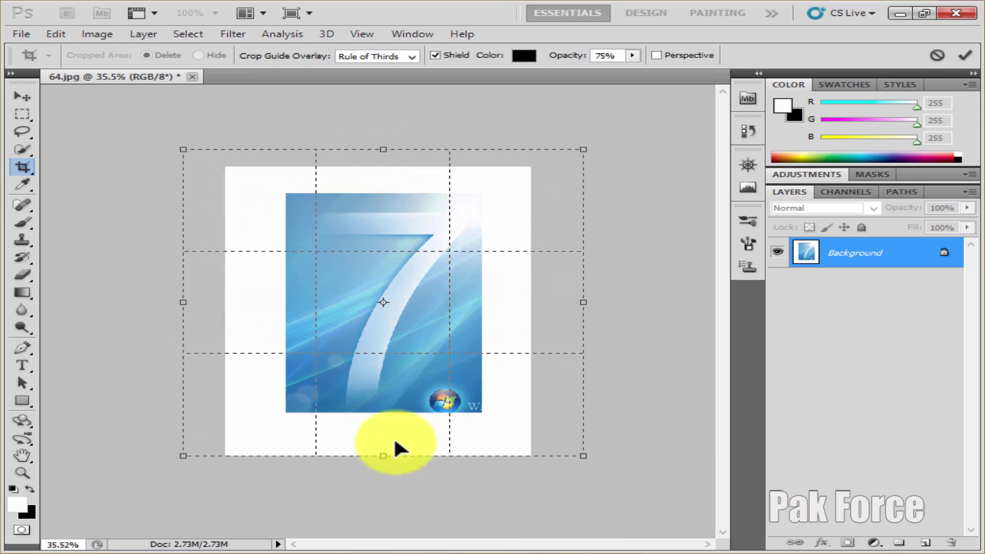
left_click_drag(377, 457, 378, 491)
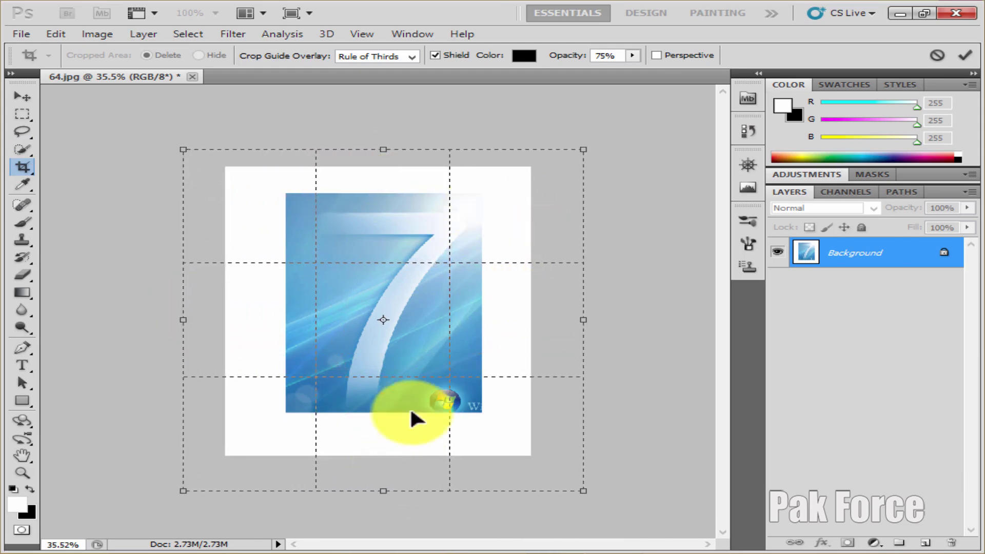
left_click(22, 96)
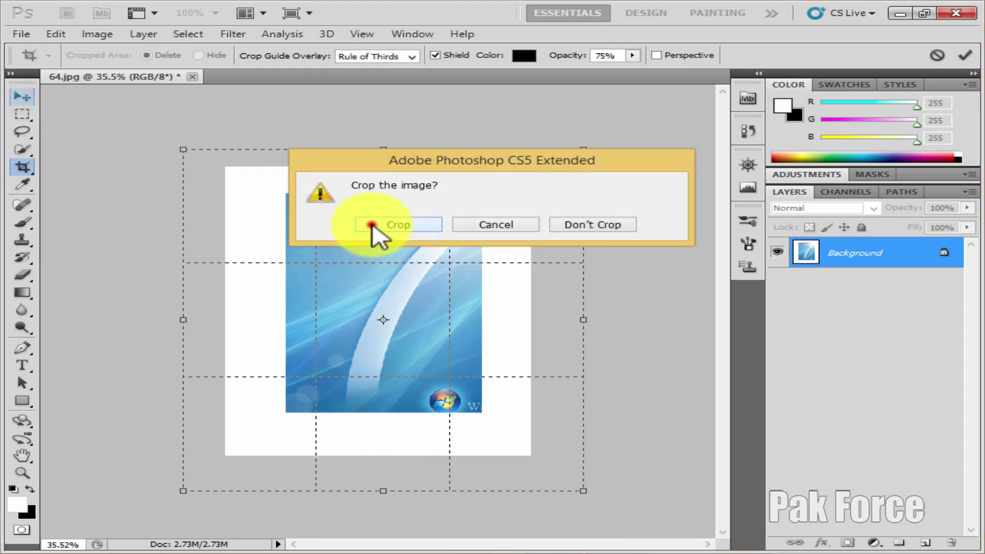
left_click(371, 226)
left_click(373, 229)
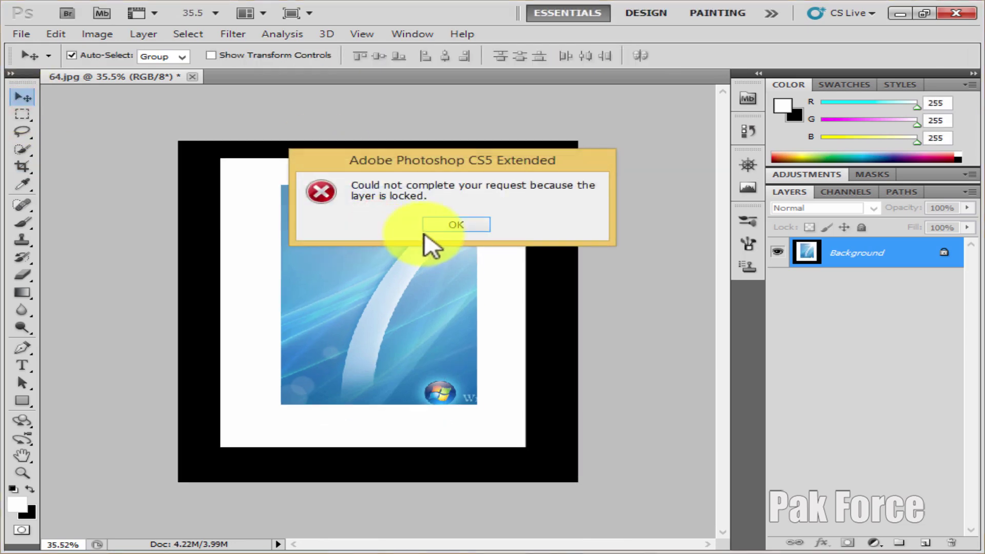
left_click(429, 230)
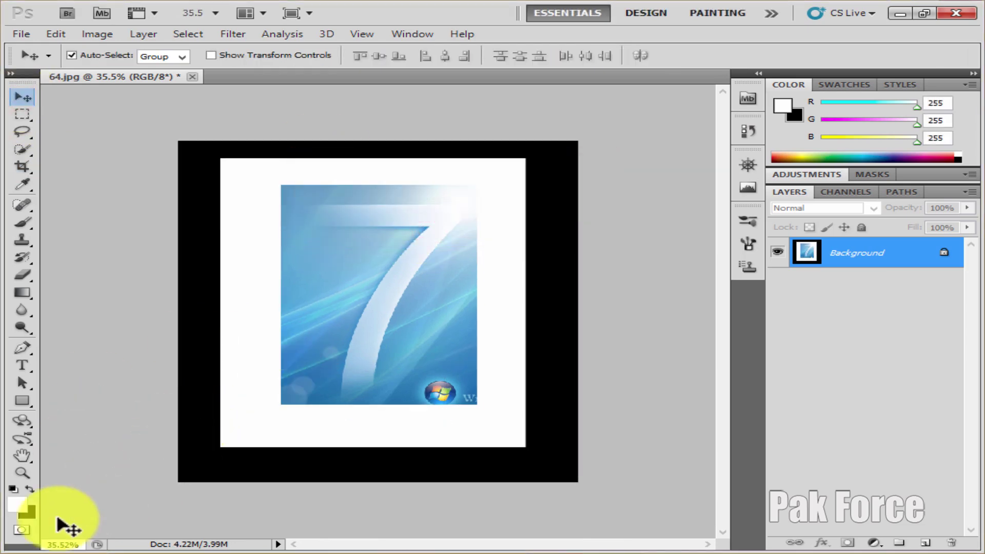
Set the background colour to red (#e33d3d) in the Color Picker.
left_click(30, 513)
left_click(515, 280)
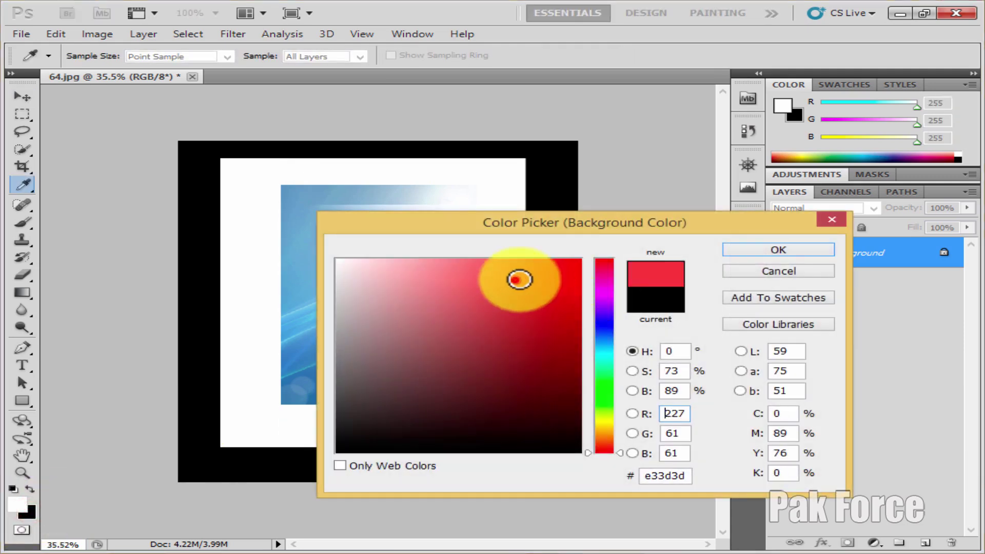
left_click(754, 251)
key("v")
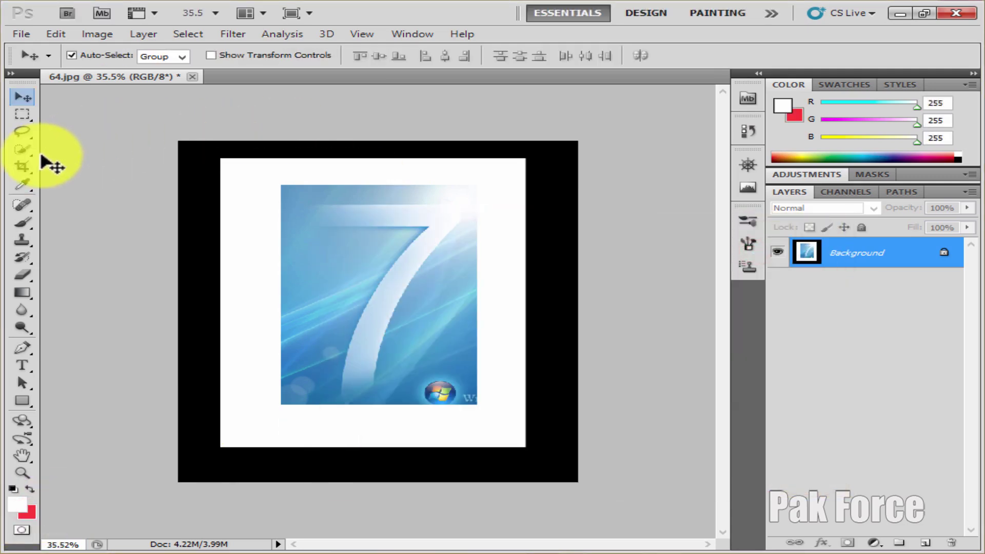
Extend the crop box on all sides to add a red border around the black frame (5.69M).
left_click(22, 166)
left_click_drag(159, 128, 631, 510)
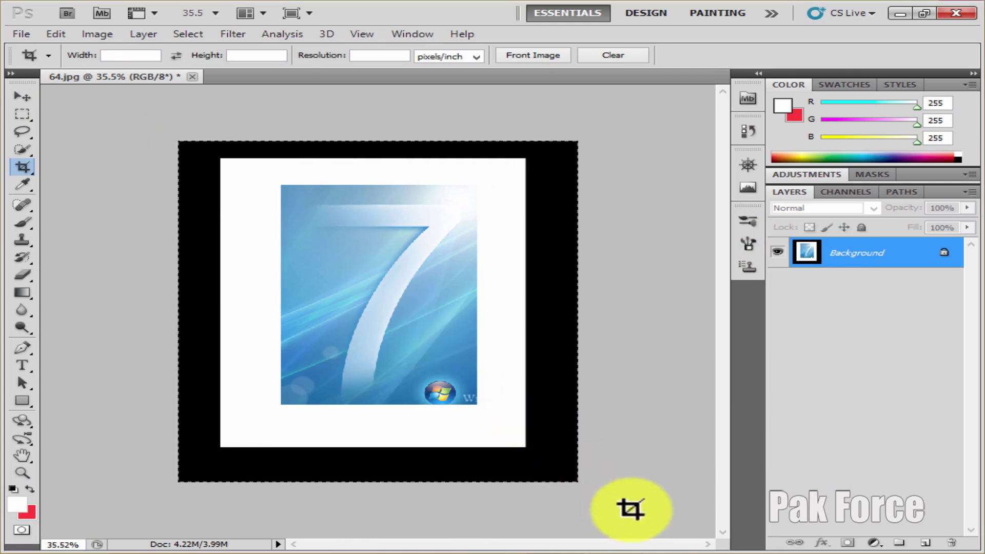
left_click_drag(577, 311, 634, 311)
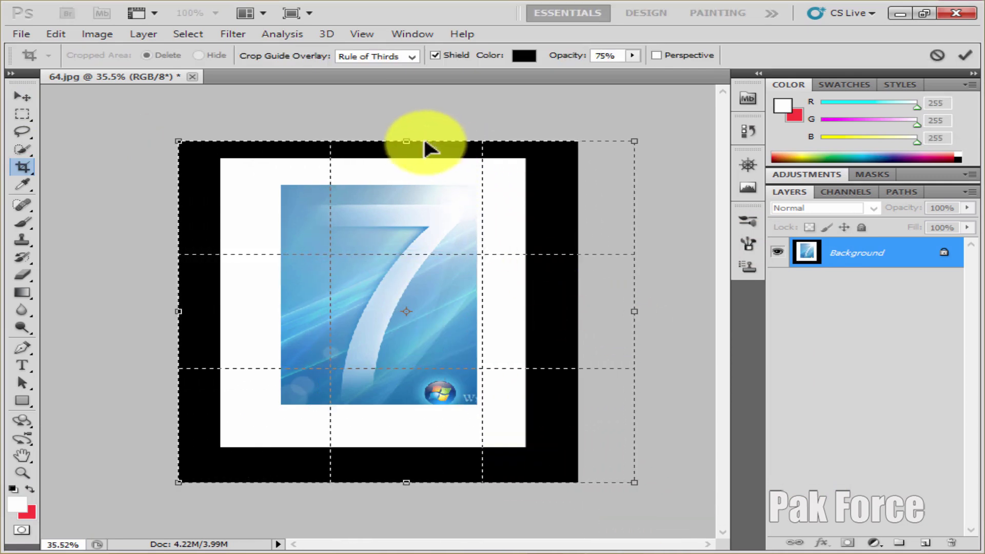
left_click_drag(405, 136, 405, 122)
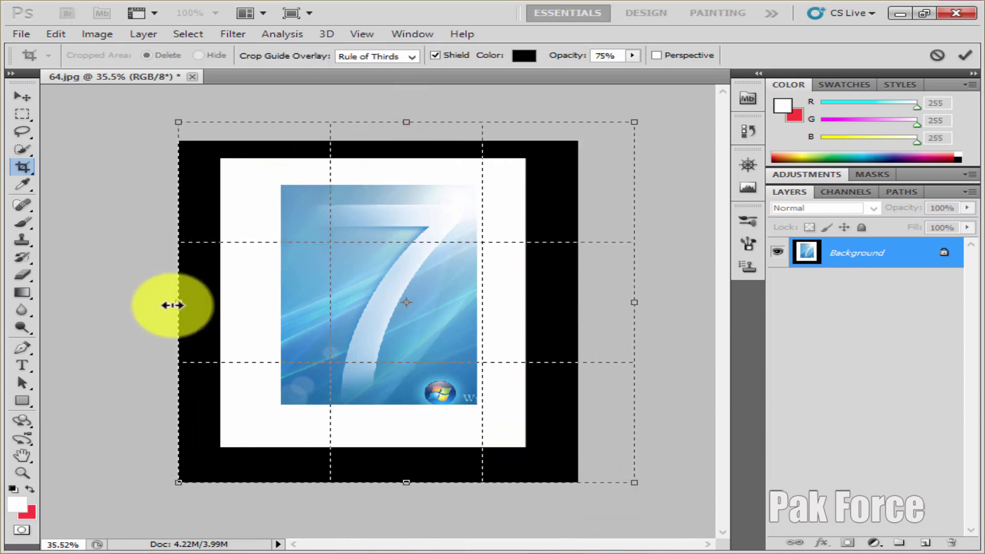
left_click_drag(158, 310, 141, 310)
left_click_drag(393, 479, 396, 492)
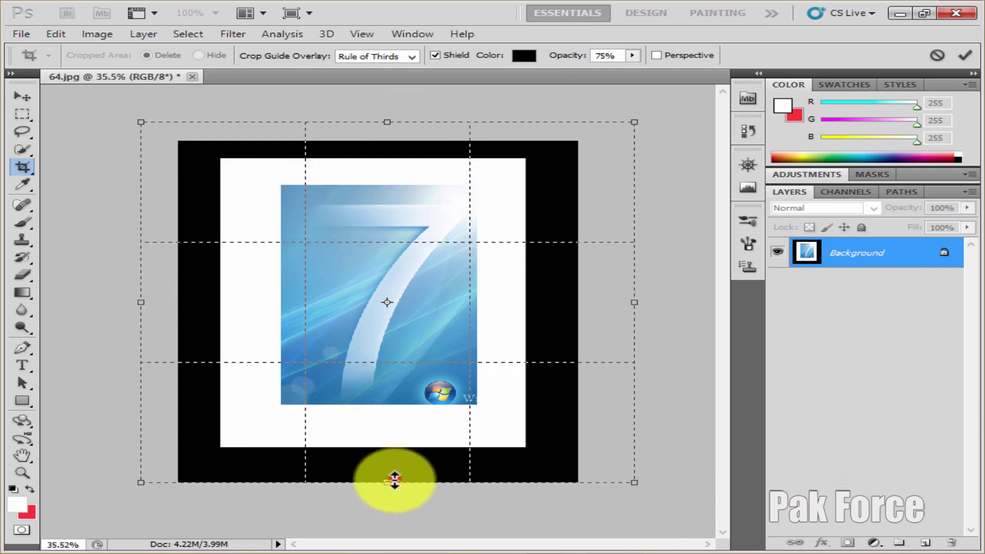
left_click(23, 97)
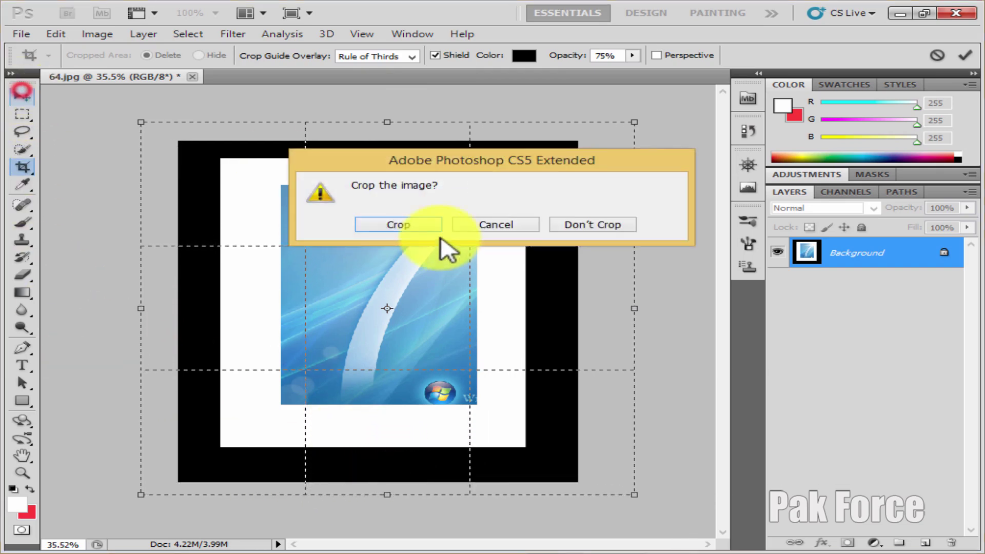
left_click(399, 226)
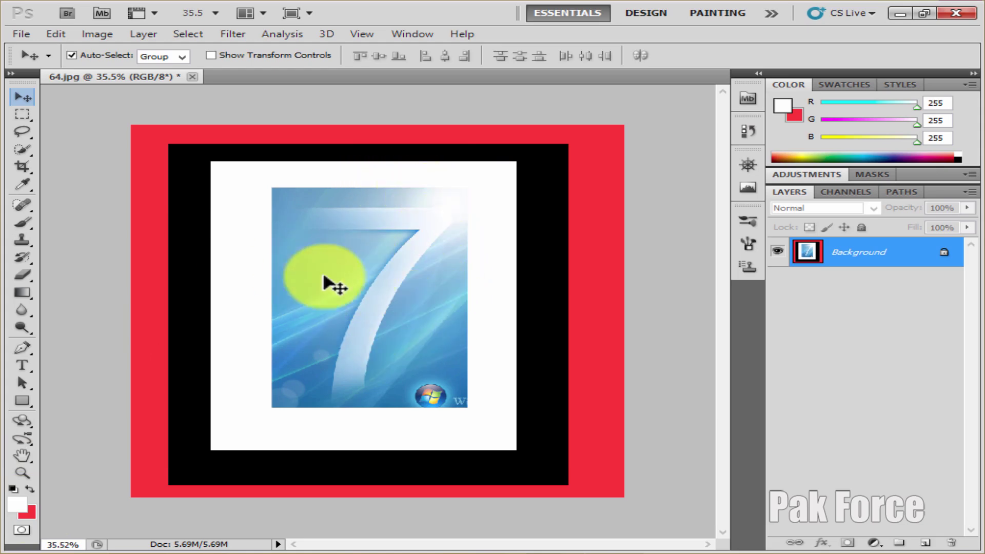
Crop the red and black borders away, keeping the picture with a narrow white edge (1.53M).
left_click(21, 167)
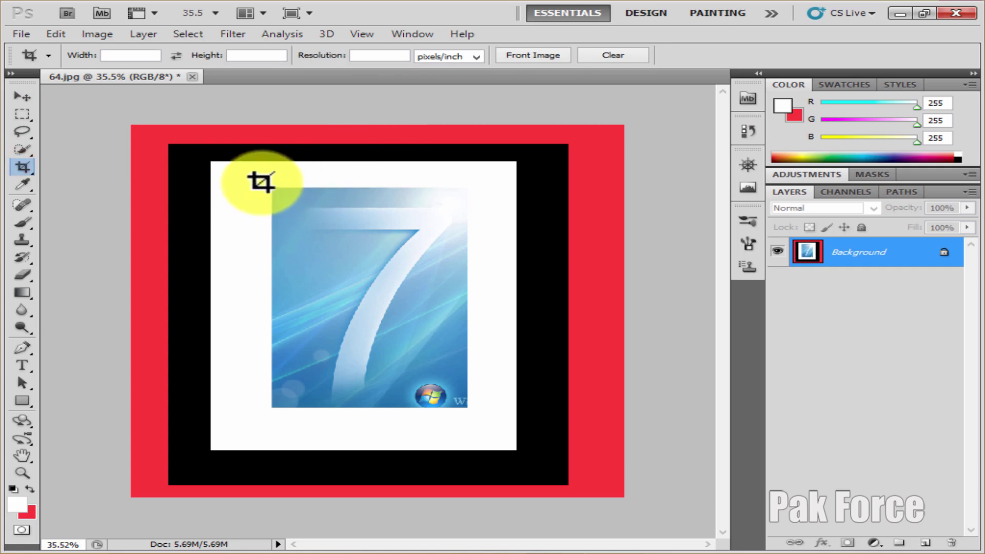
left_click_drag(261, 182, 505, 460)
left_click_drag(483, 427, 468, 410)
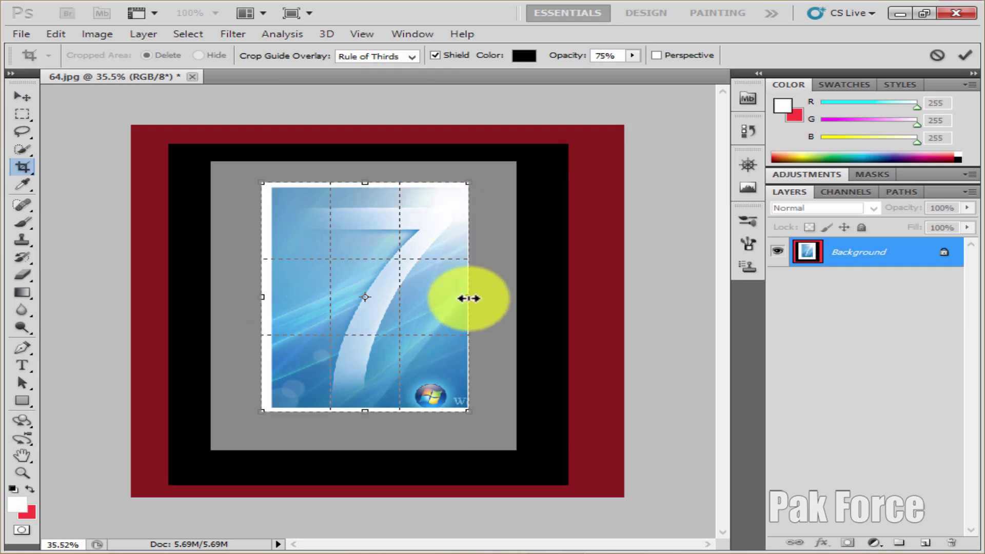
left_click_drag(468, 298, 476, 298)
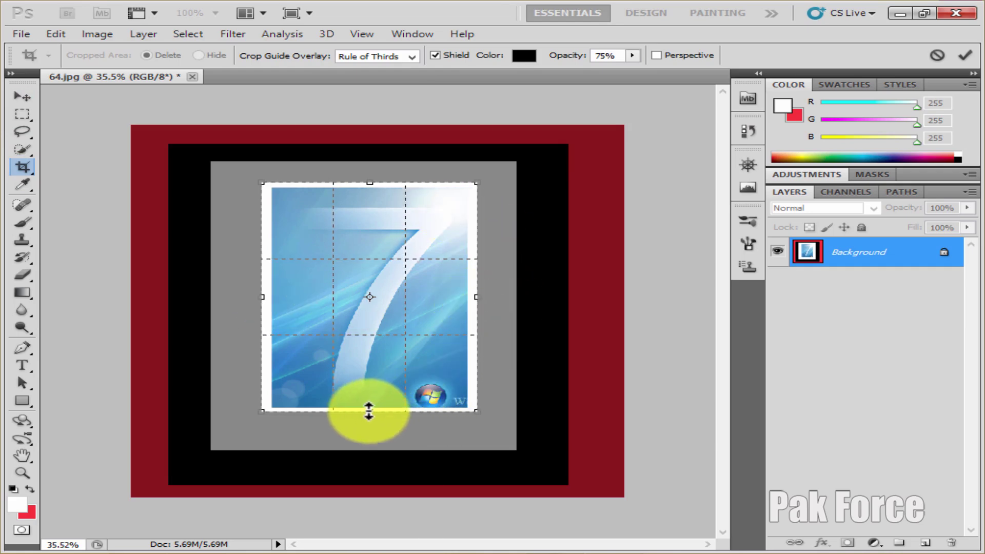
left_click(22, 97)
left_click(403, 226)
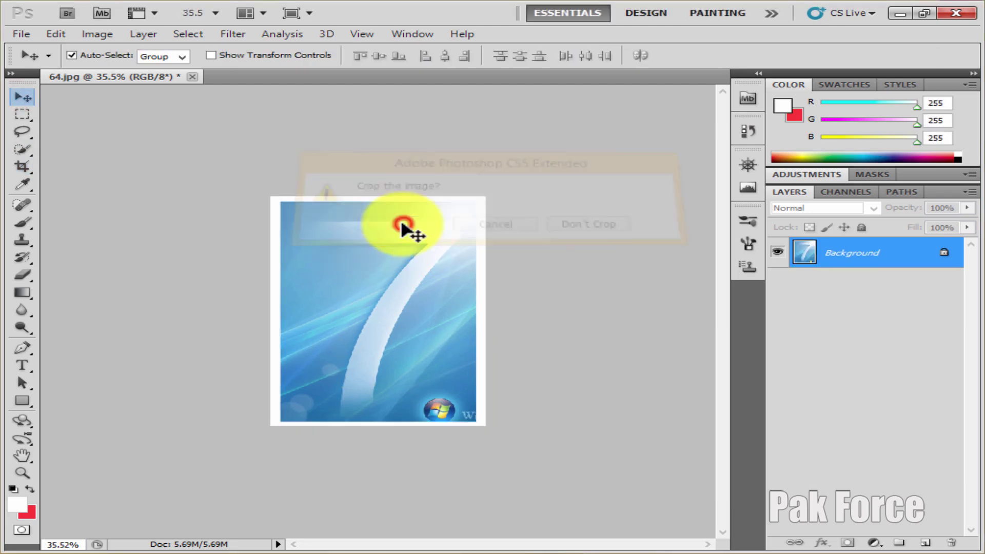
left_click(22, 472)
Fit the image on screen and crop tightly to thin the white edge (1.42M).
right_click(290, 269)
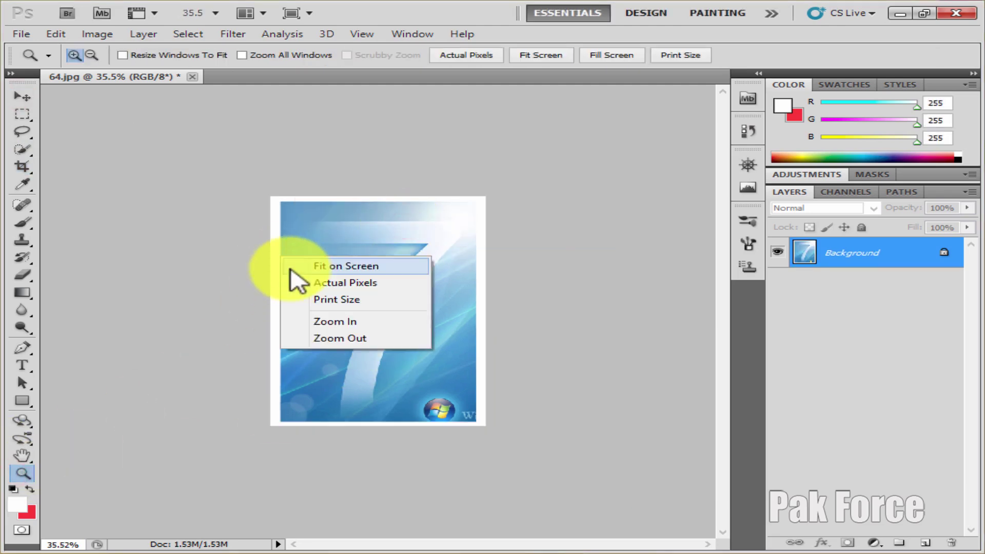
left_click(297, 266)
left_click(22, 165)
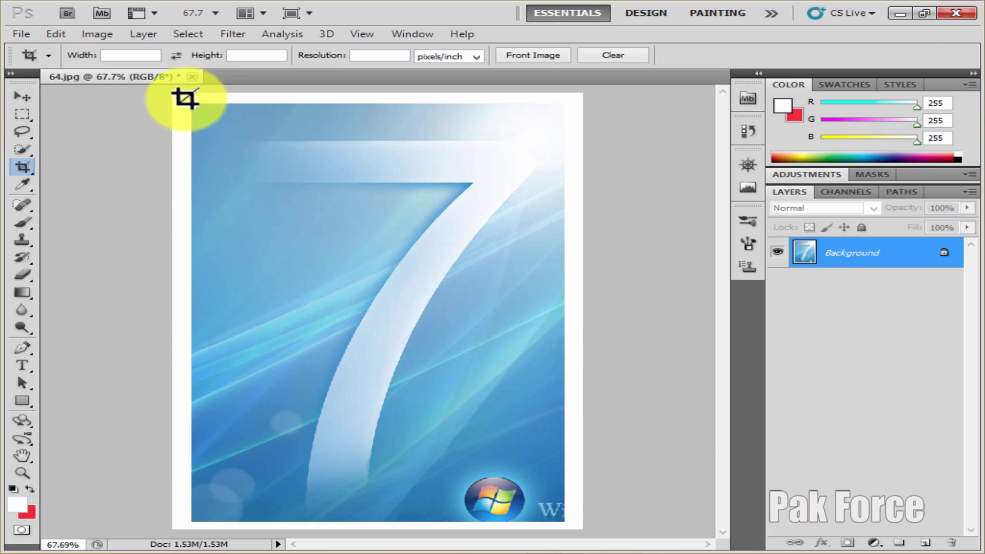
left_click_drag(186, 99, 572, 528)
left_click(21, 95)
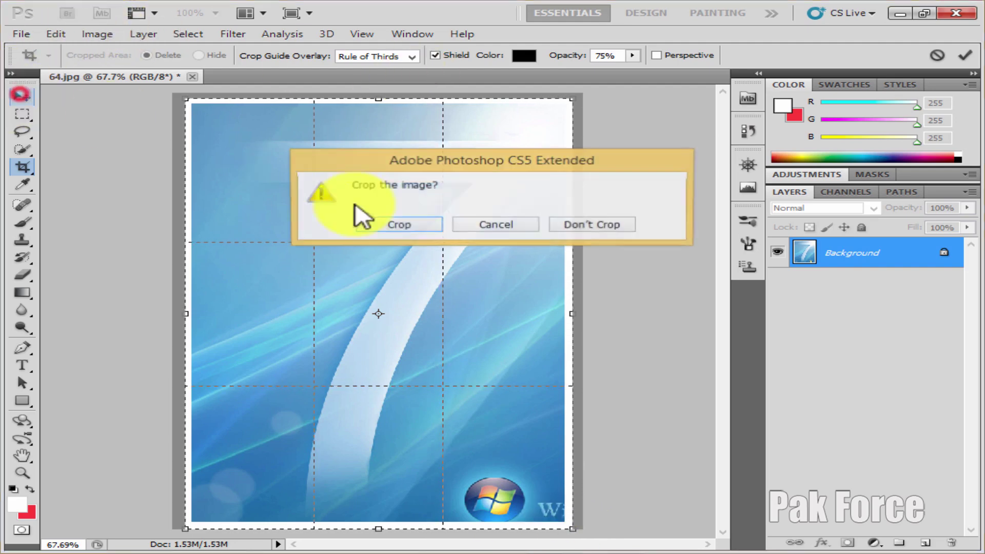
left_click(418, 222)
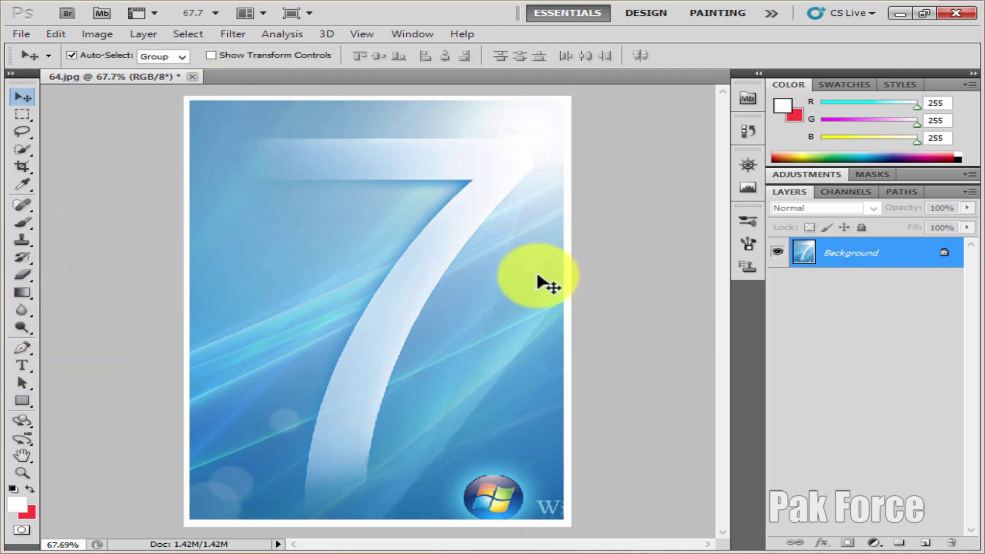
Extend the crop slightly on every side to add a thin red border, then show rulers.
left_click(20, 165)
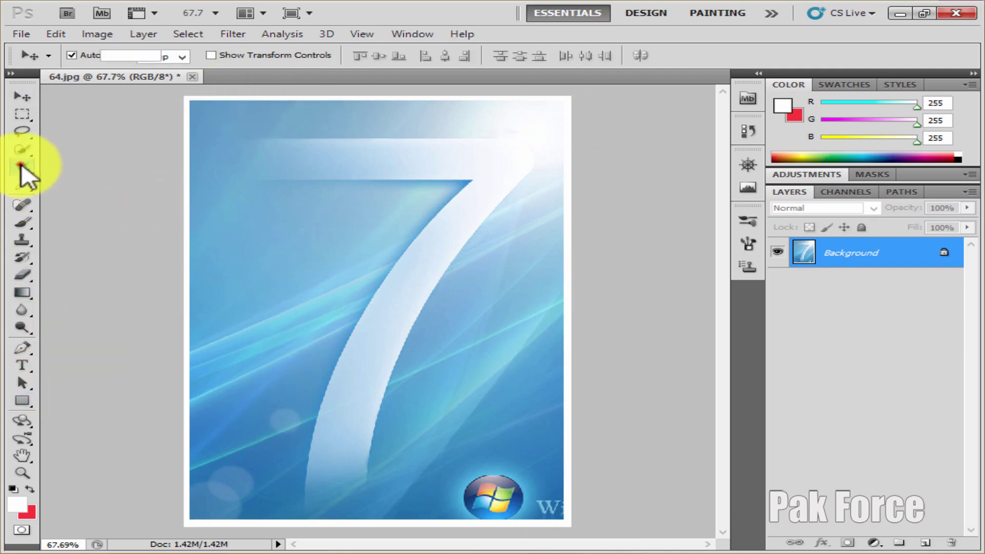
left_click_drag(172, 87, 634, 544)
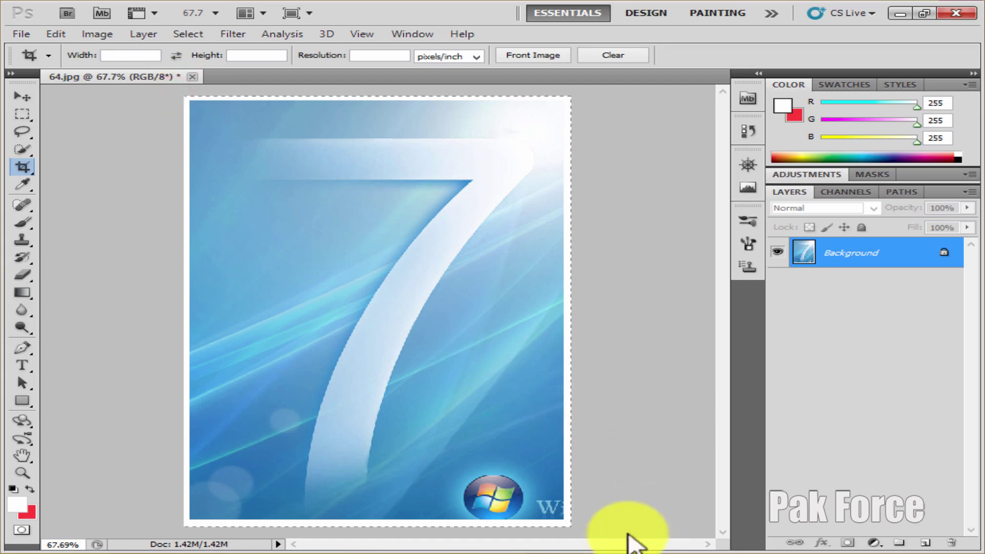
mouse_move(577, 310)
left_mouse_down()
mouse_move(588, 322)
mouse_move(582, 315)
left_mouse_up()
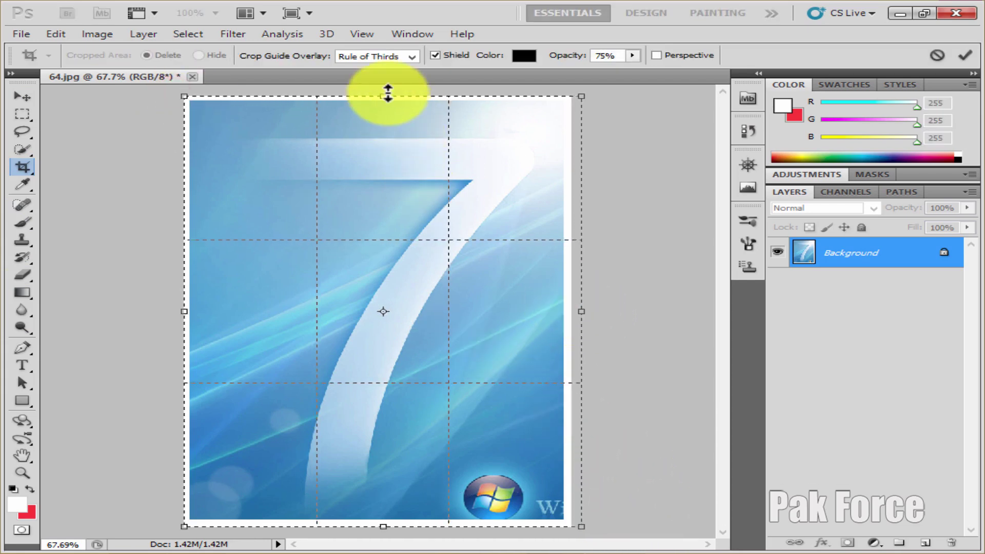
left_click_drag(387, 93, 388, 88)
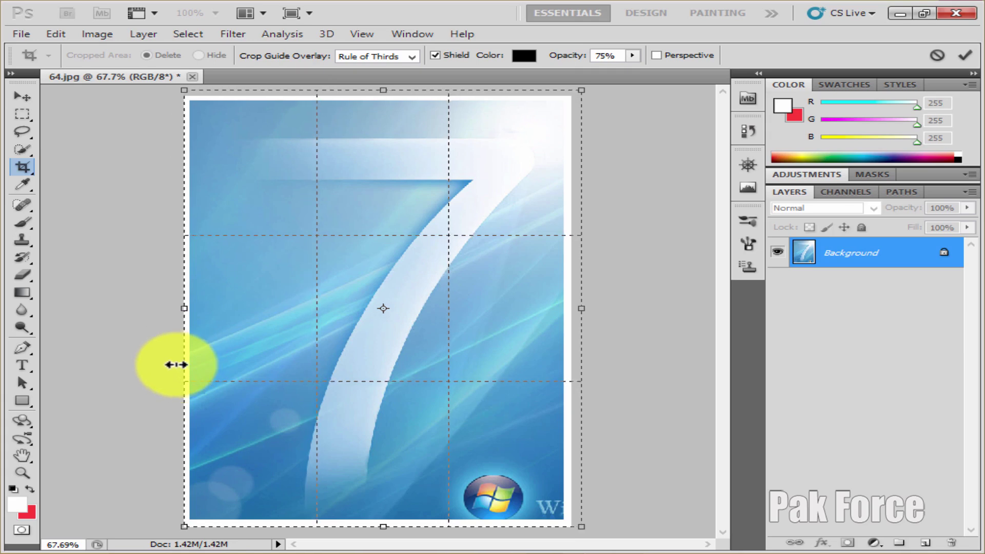
left_click_drag(176, 365, 167, 361)
left_click_drag(374, 527, 387, 532)
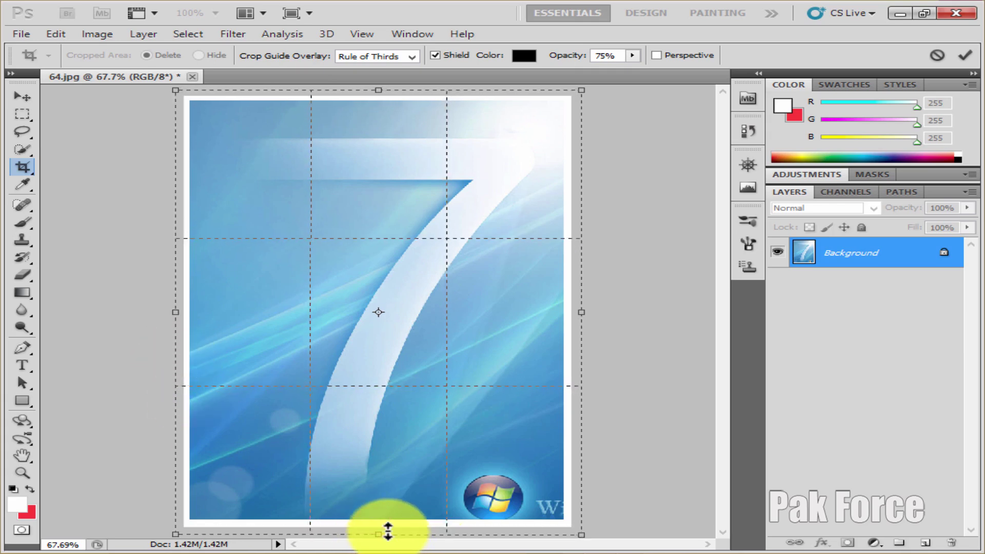
left_click(23, 98)
left_click(384, 232)
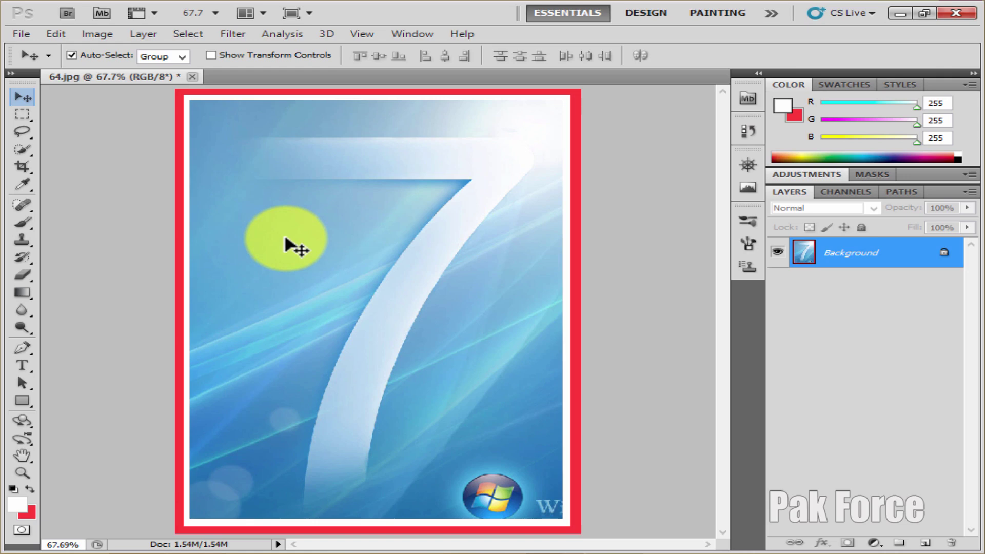
key("ctrl+r")
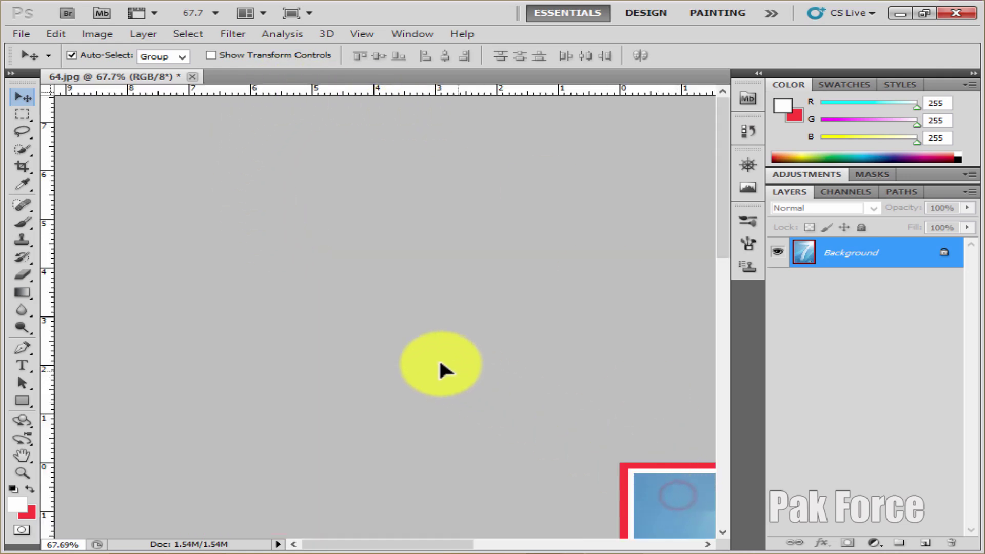
Dismiss the locked-layer error and zoom 64.jpg to fit the window.
left_click_drag(664, 487, 445, 365)
left_click(444, 226)
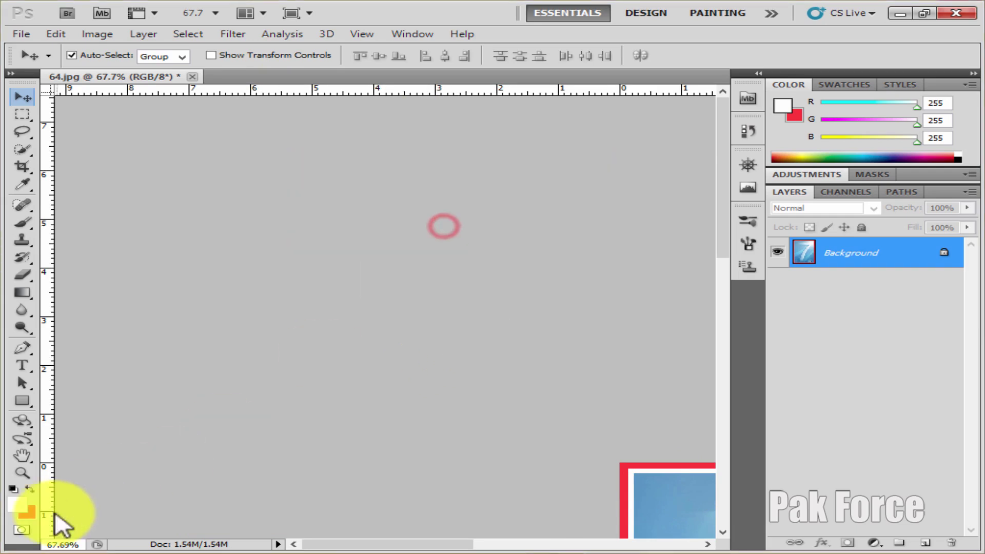
left_click(22, 472)
right_click(667, 507)
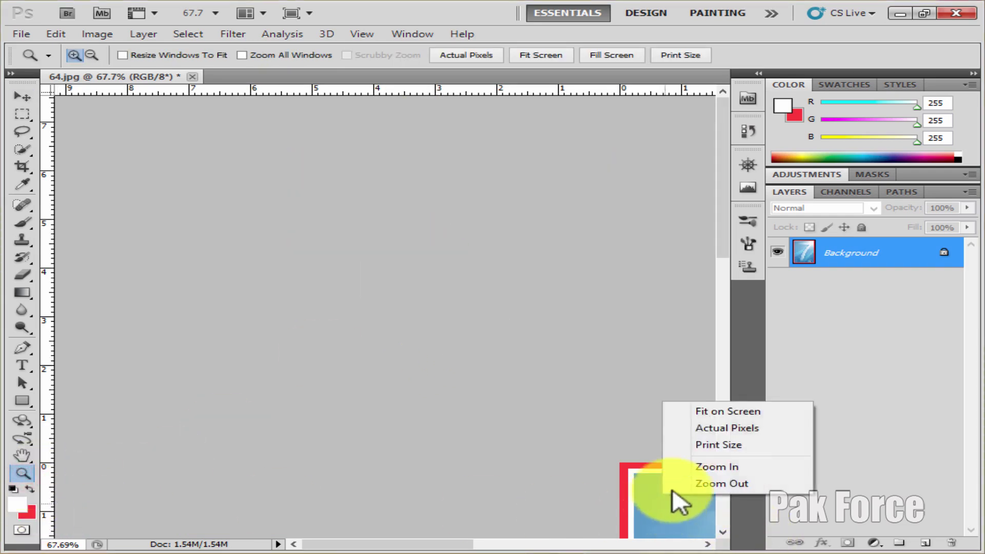
left_click(697, 411)
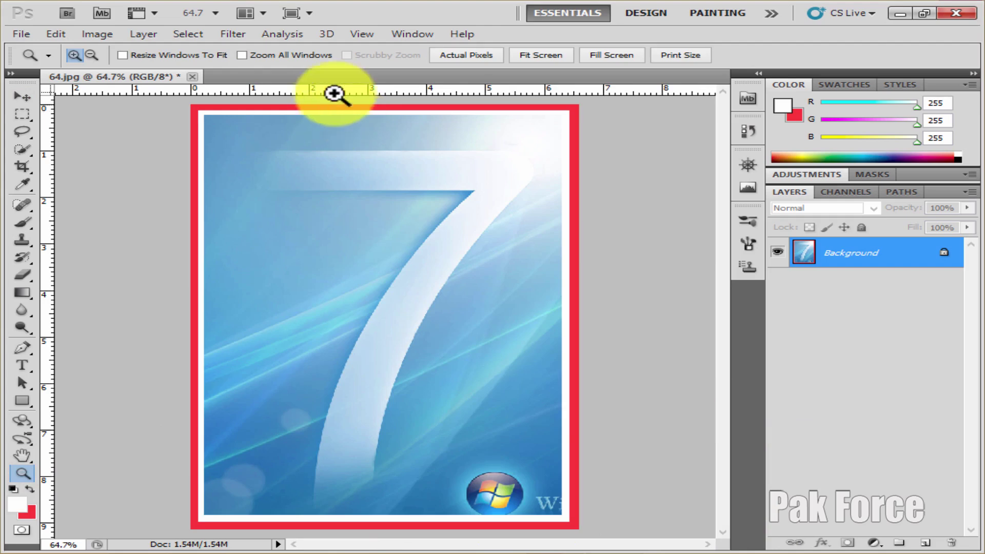
left_click(19, 97)
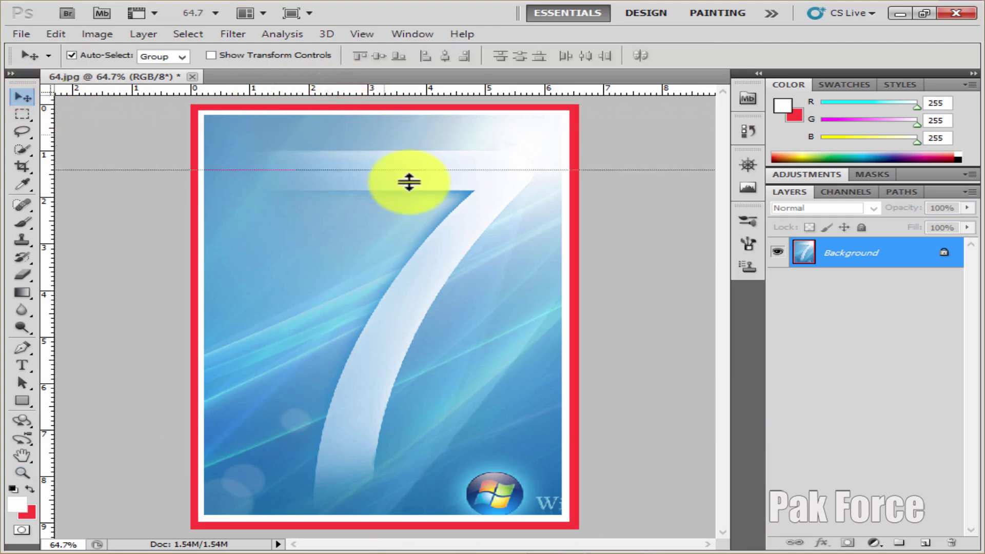
Place guides at the top, bottom, left and right edges of the blue 7 artwork.
left_click_drag(351, 93, 431, 259)
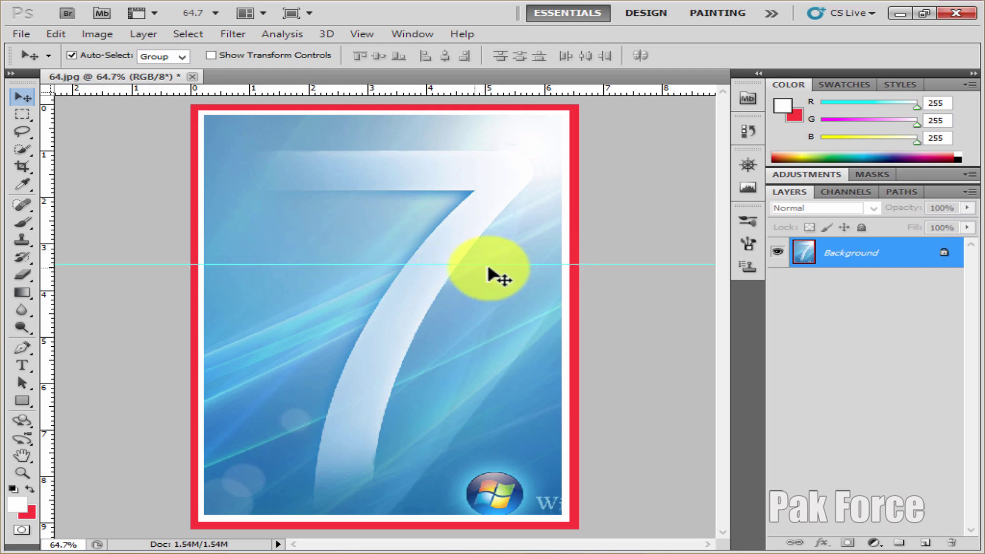
left_click_drag(45, 345, 290, 394)
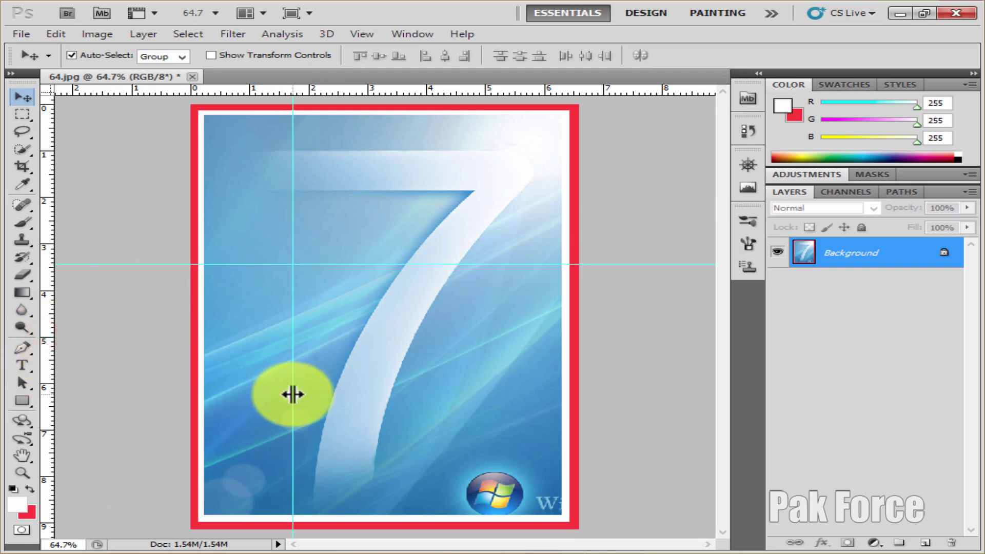
left_click_drag(292, 393, 252, 386)
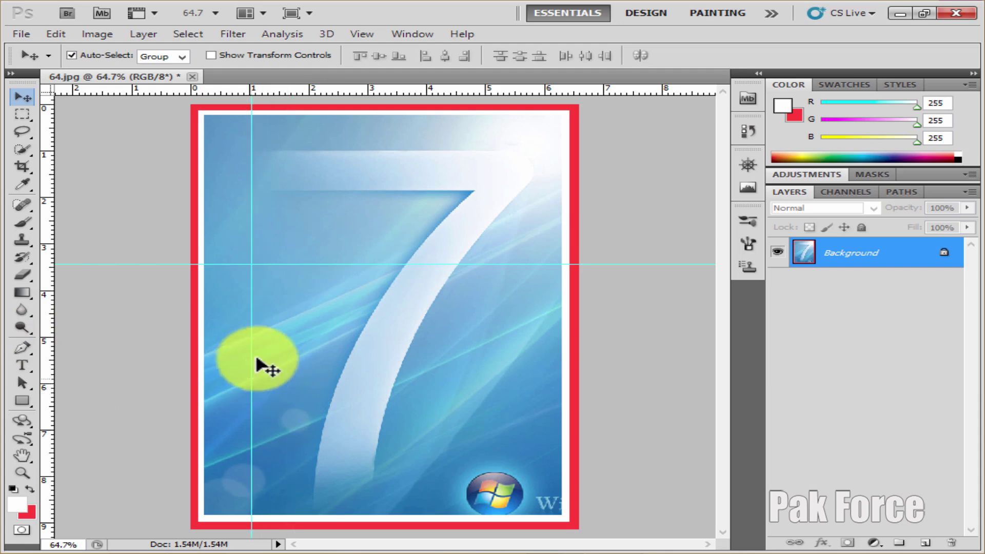
left_click_drag(347, 264, 345, 150)
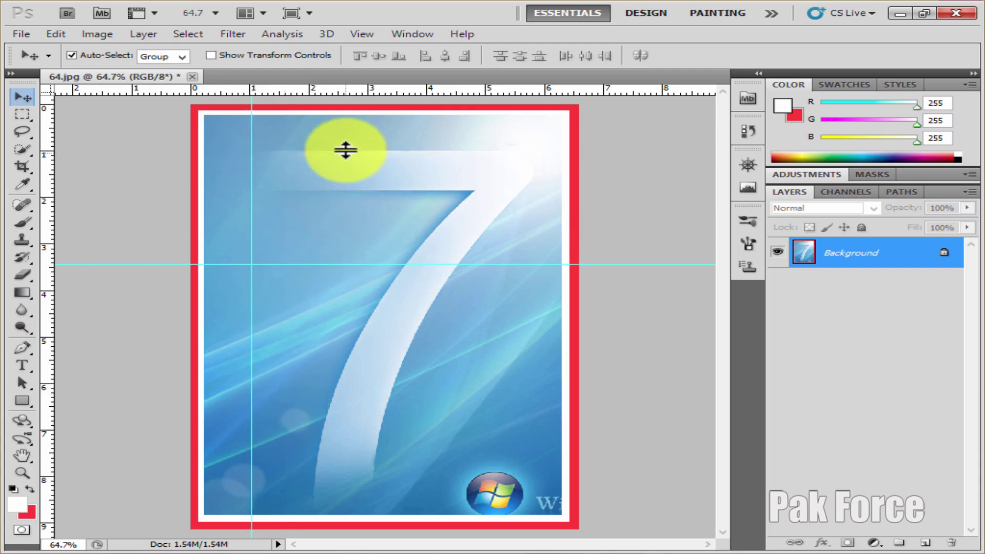
left_click_drag(55, 325, 529, 406)
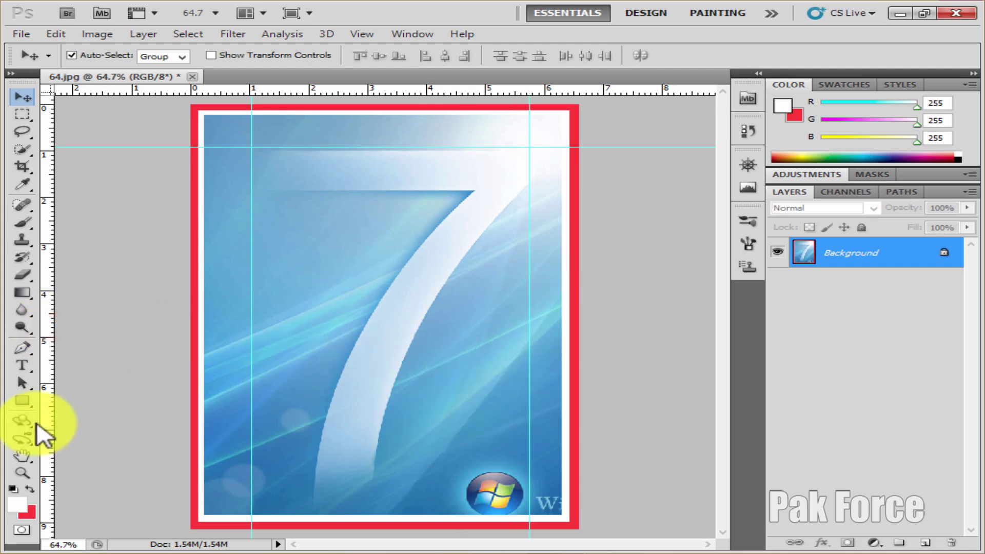
mouse_move(414, 92)
left_mouse_down()
mouse_move(389, 93)
mouse_move(424, 471)
left_mouse_up()
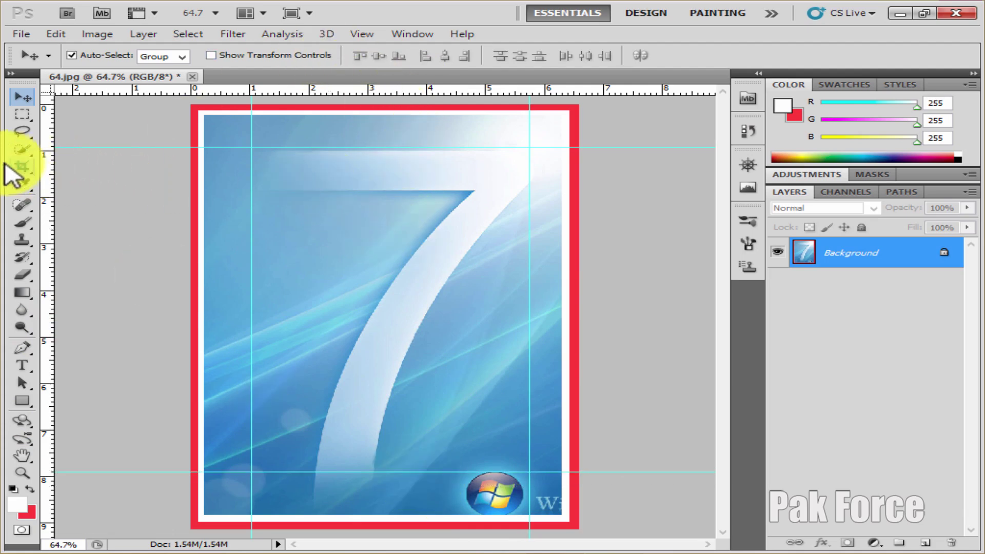
left_click(22, 167)
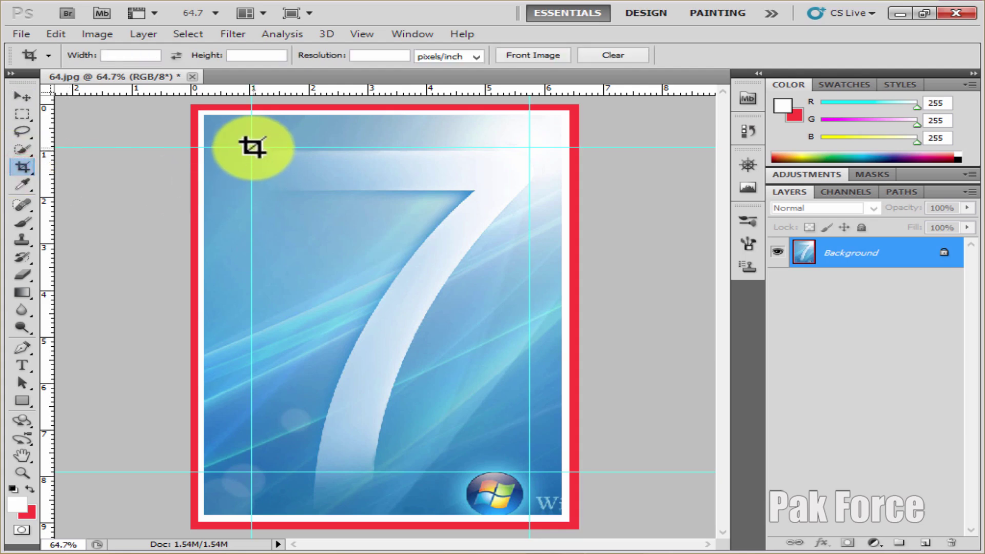
Crop 64.jpg to the guide-framed rectangle, cutting away the red and white border.
mouse_move(251, 147)
left_mouse_down()
mouse_move(537, 425)
mouse_move(527, 472)
left_mouse_up()
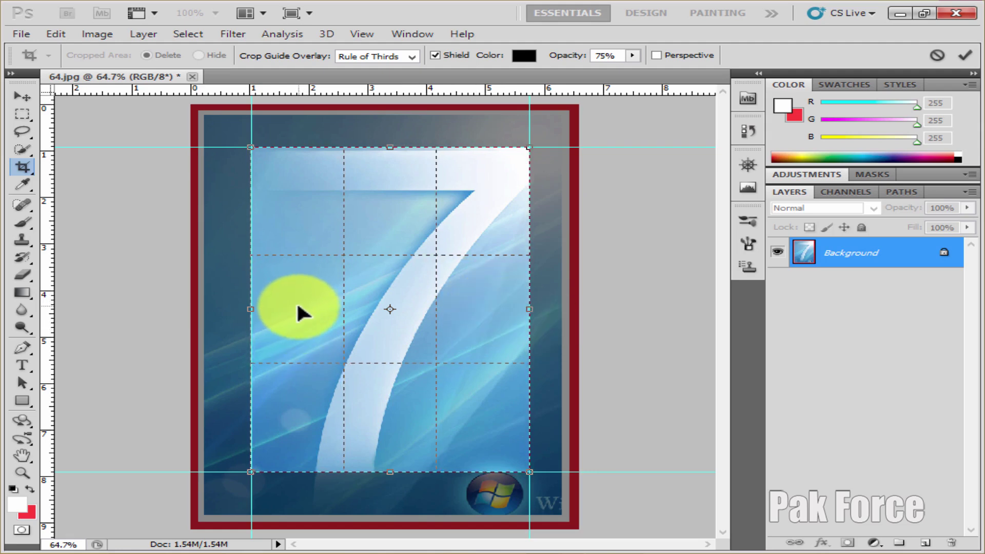
left_click(15, 98)
left_click(371, 224)
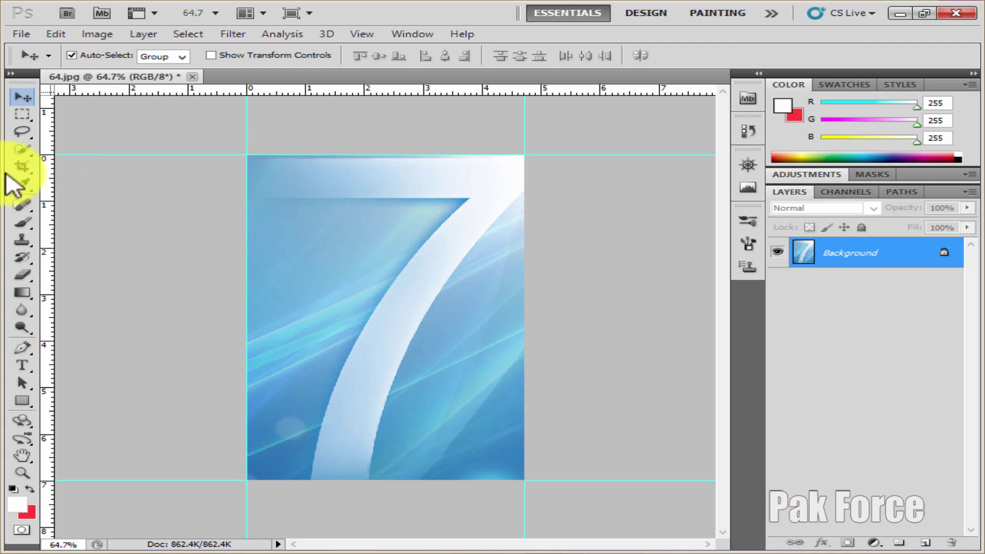
left_click(21, 166)
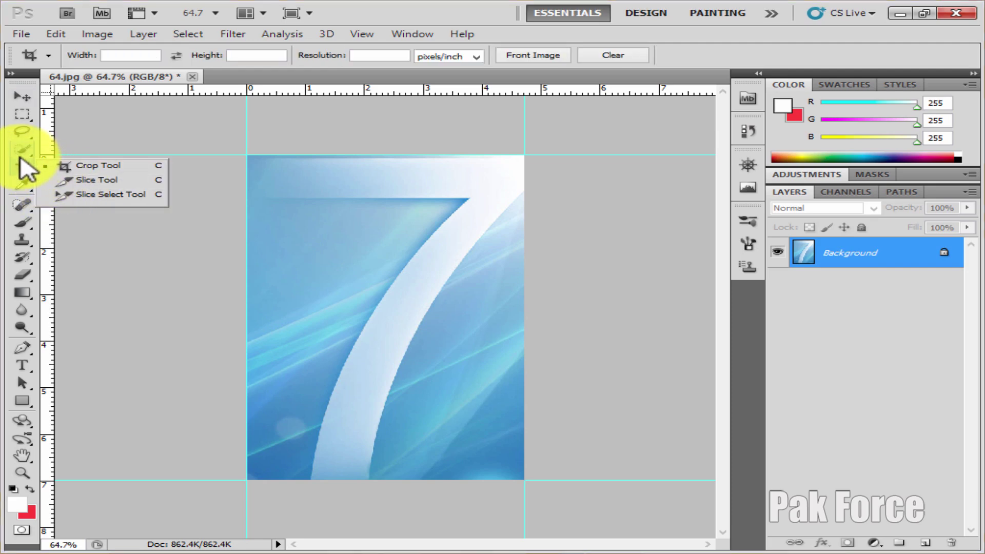
Open Social-Media-icons-860x450_c.png from the photoshop pic folder.
left_click(22, 97)
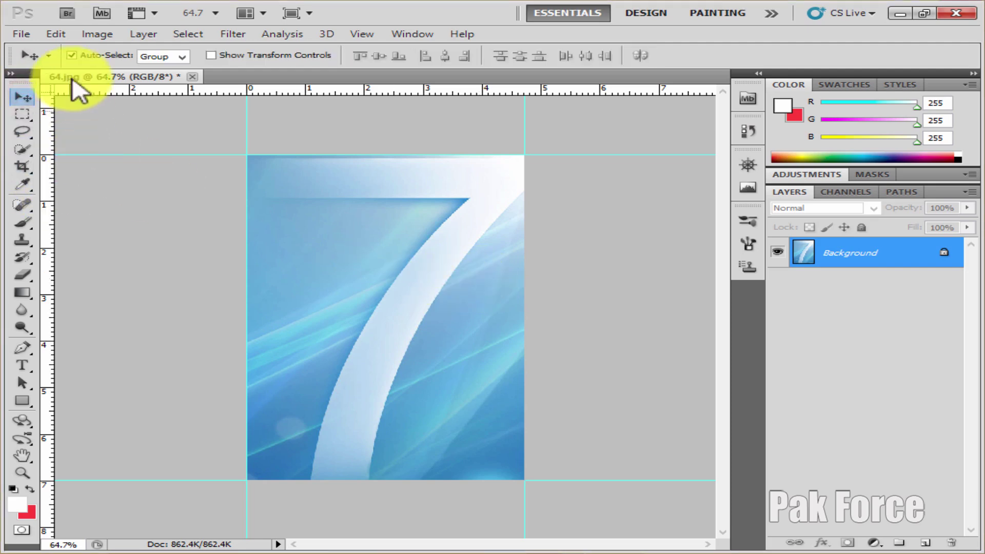
left_click(21, 34)
left_click(36, 66)
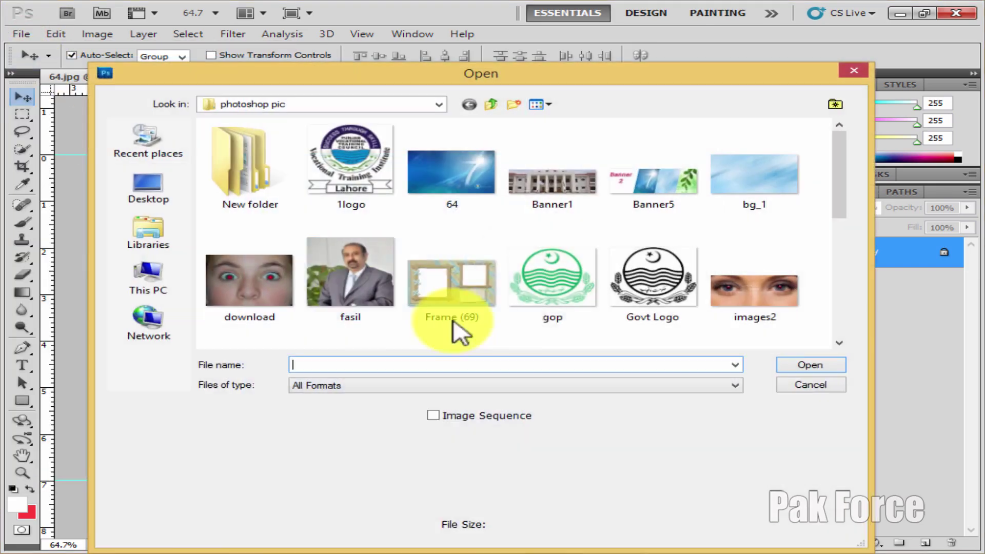
scroll(501, 221, "down", 5)
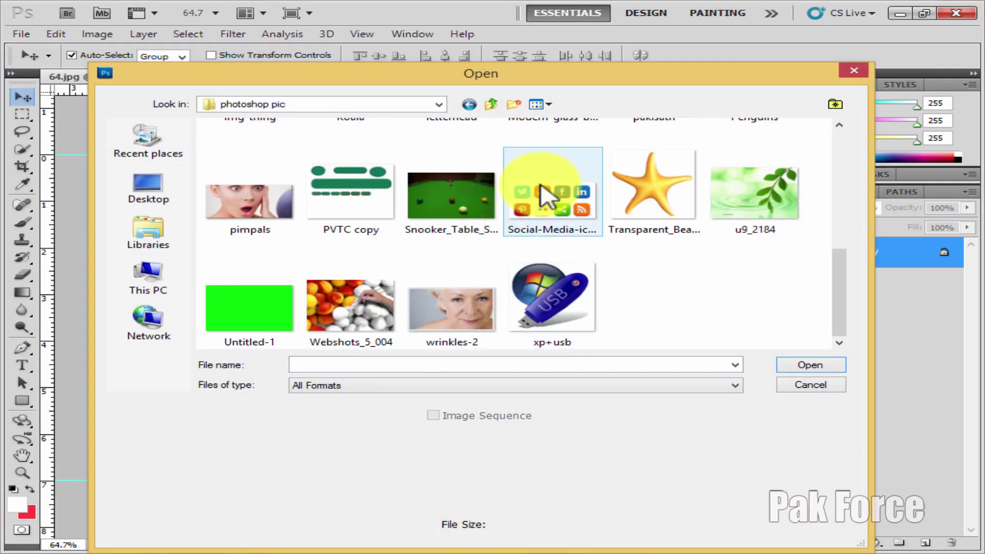
left_click(543, 195)
left_click(800, 365)
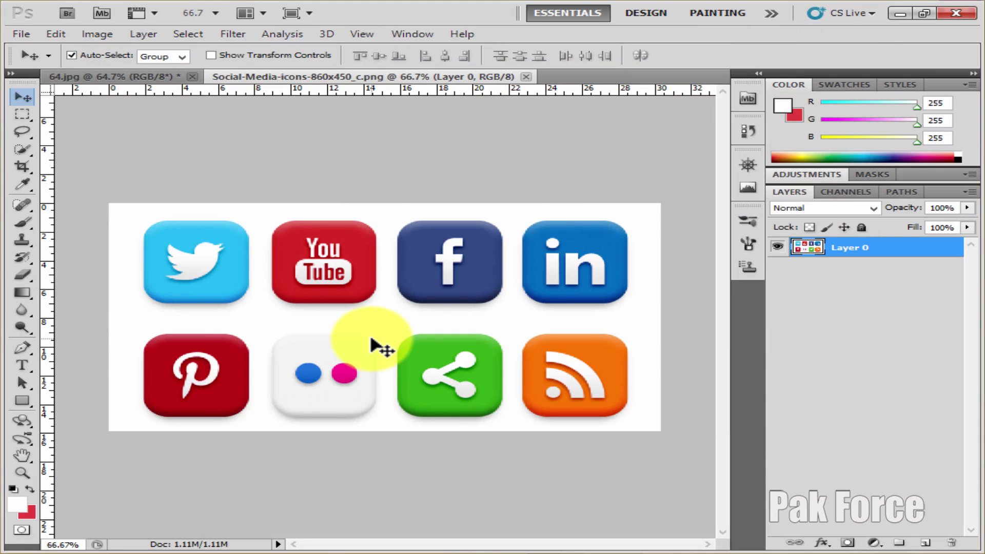
On the icons image, draw and adjust slices around the Twitter and YouTube icons.
left_click(138, 73)
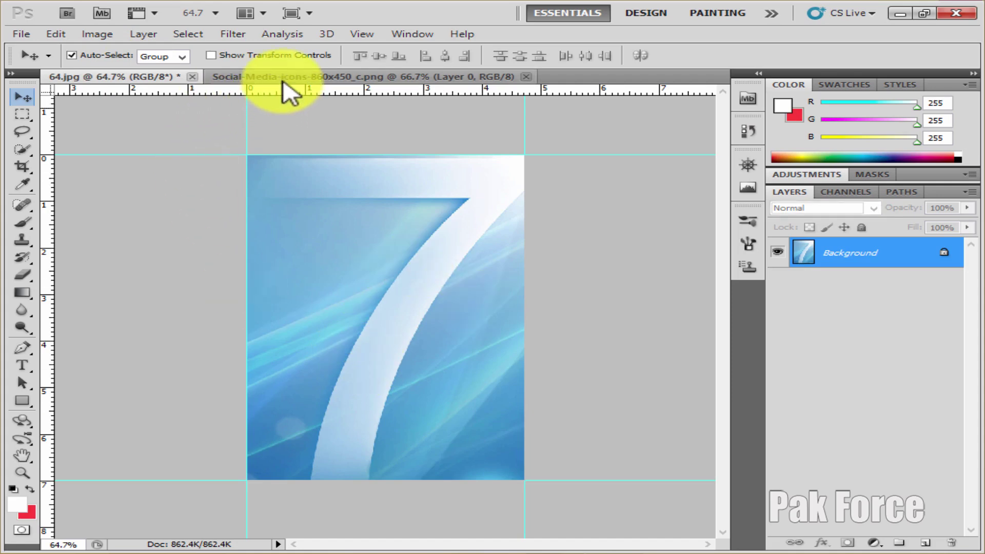
left_click(282, 77)
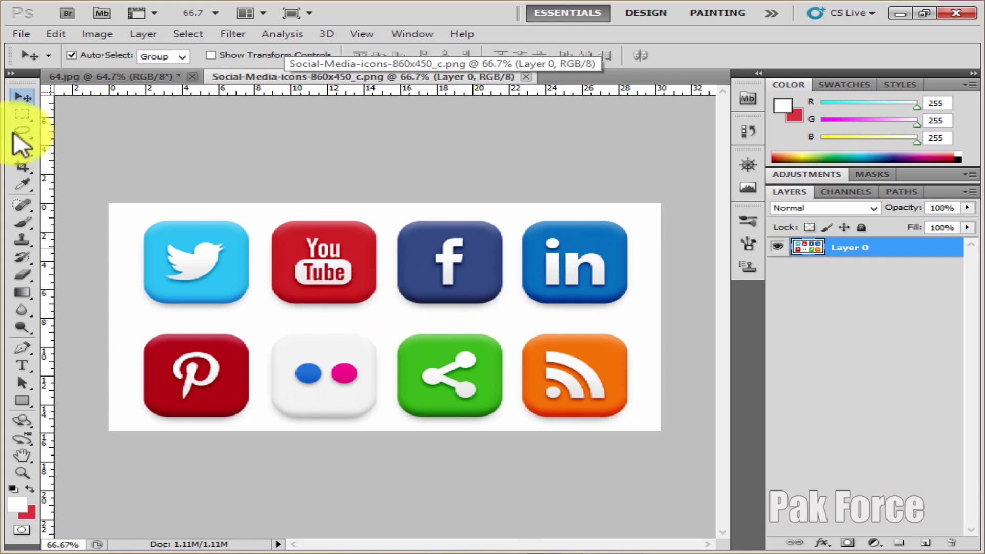
left_click_drag(21, 168, 70, 187)
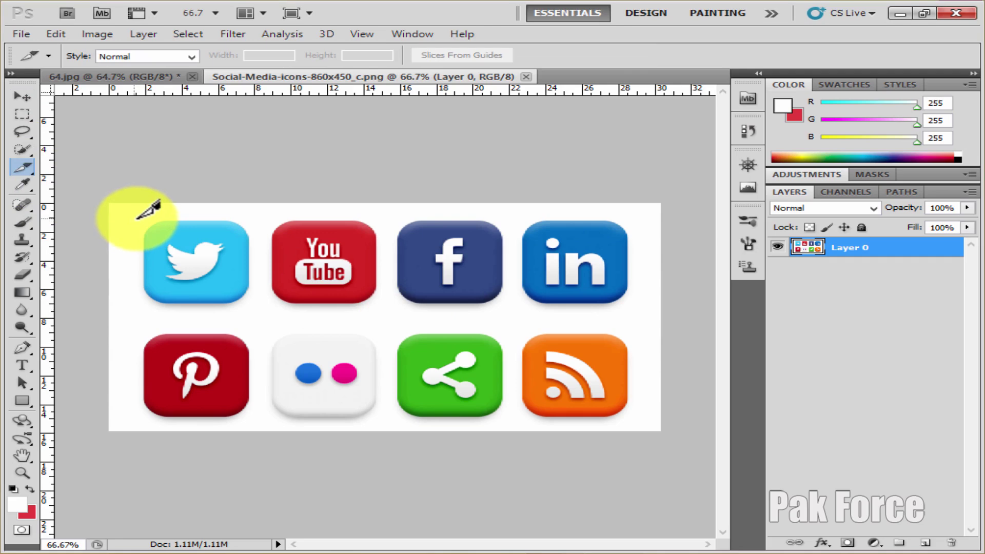
left_click_drag(139, 223, 256, 307)
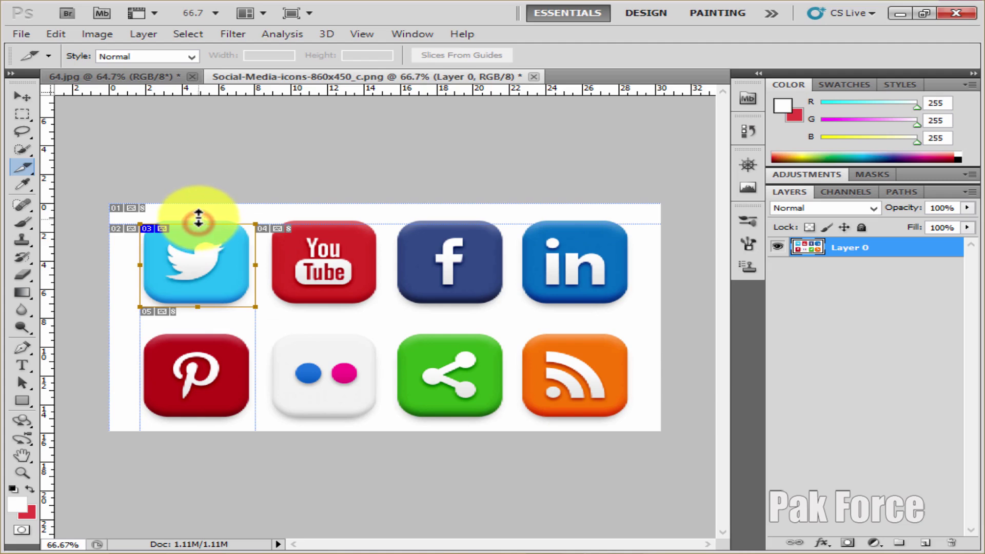
left_click_drag(198, 216, 199, 218)
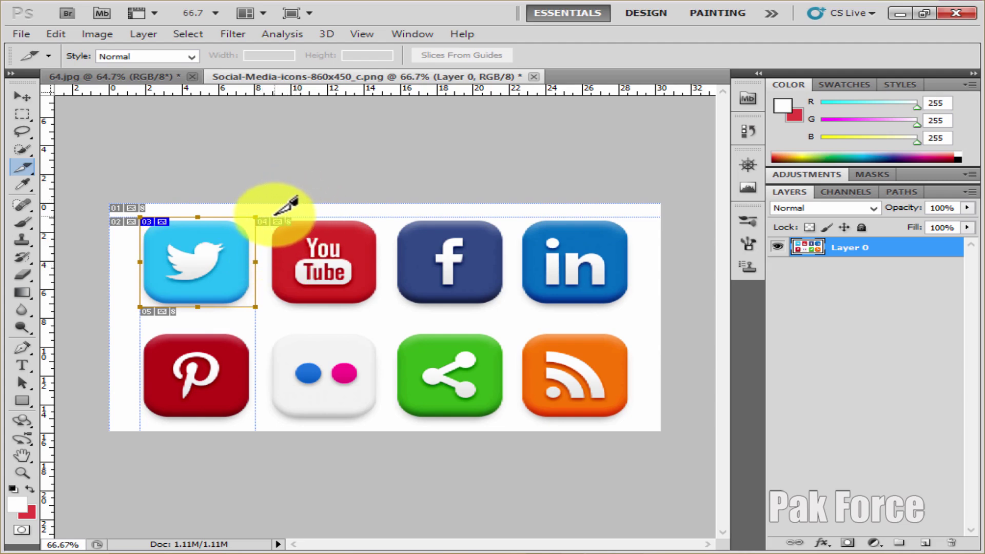
mouse_move(274, 214)
left_mouse_down()
mouse_move(388, 306)
mouse_move(380, 307)
left_mouse_up()
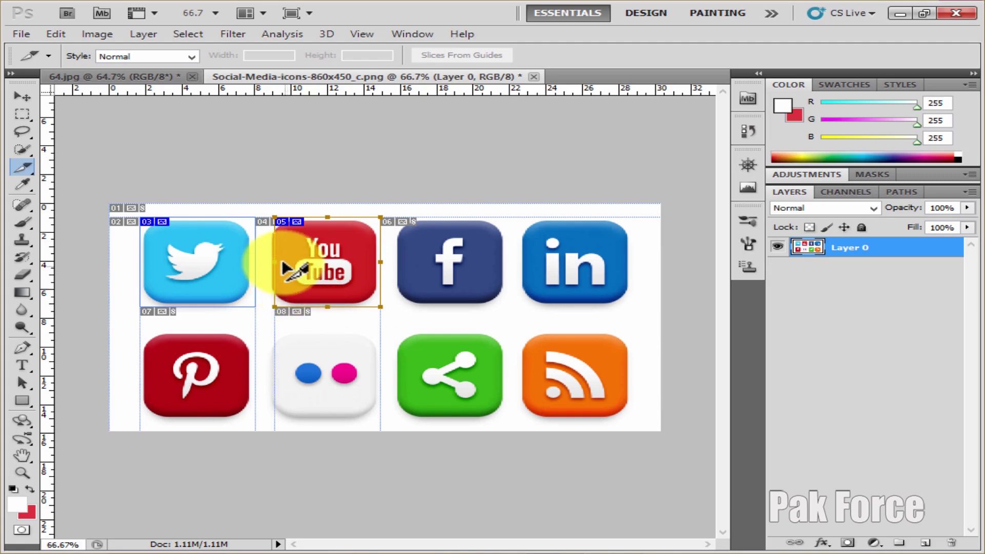
left_click_drag(273, 265, 269, 281)
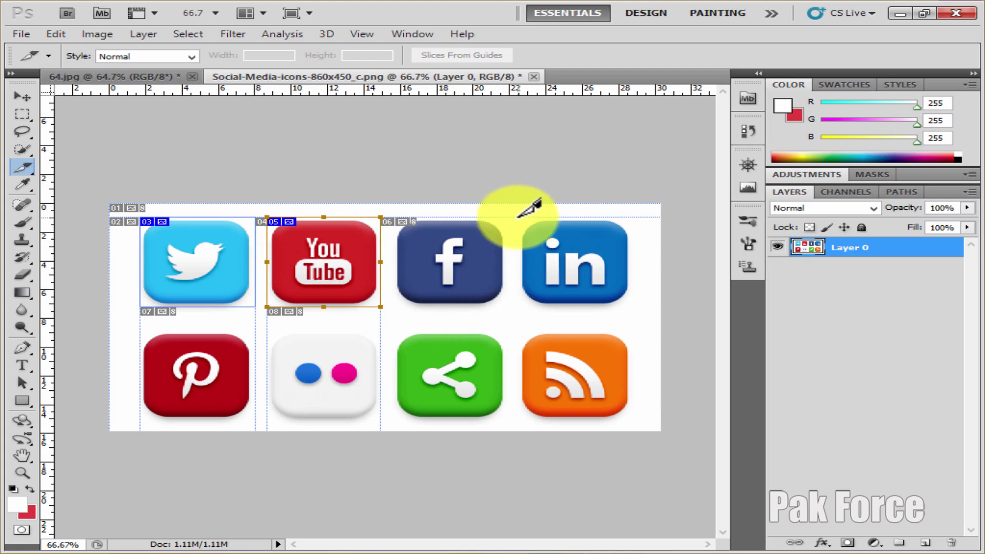
Slice the LinkedIn, Facebook, share, RSS, Flickr and Pinterest icons.
mouse_move(517, 216)
left_mouse_down()
mouse_move(622, 306)
mouse_move(639, 307)
left_mouse_up()
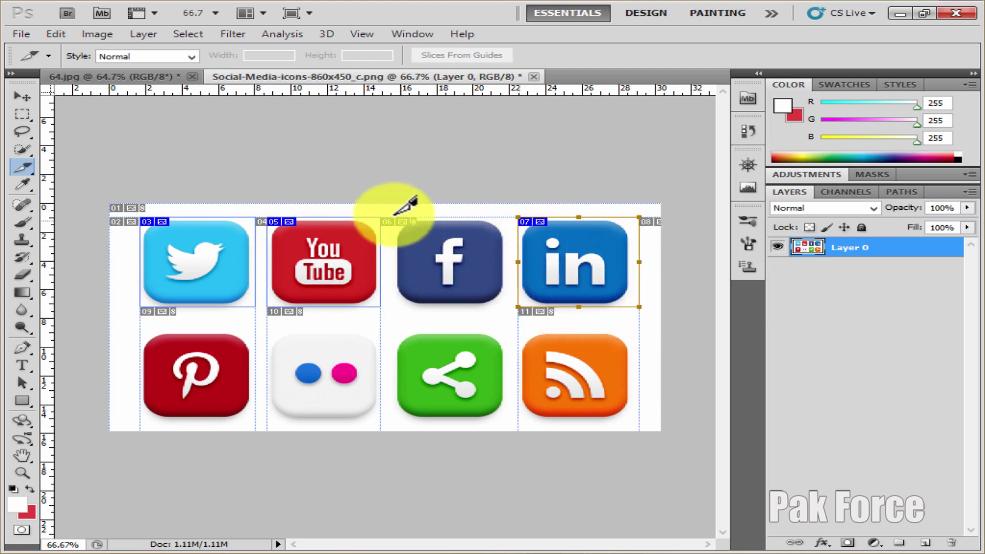
left_click_drag(391, 218, 506, 307)
mouse_move(392, 334)
left_mouse_down()
mouse_move(501, 391)
mouse_move(506, 423)
left_mouse_up()
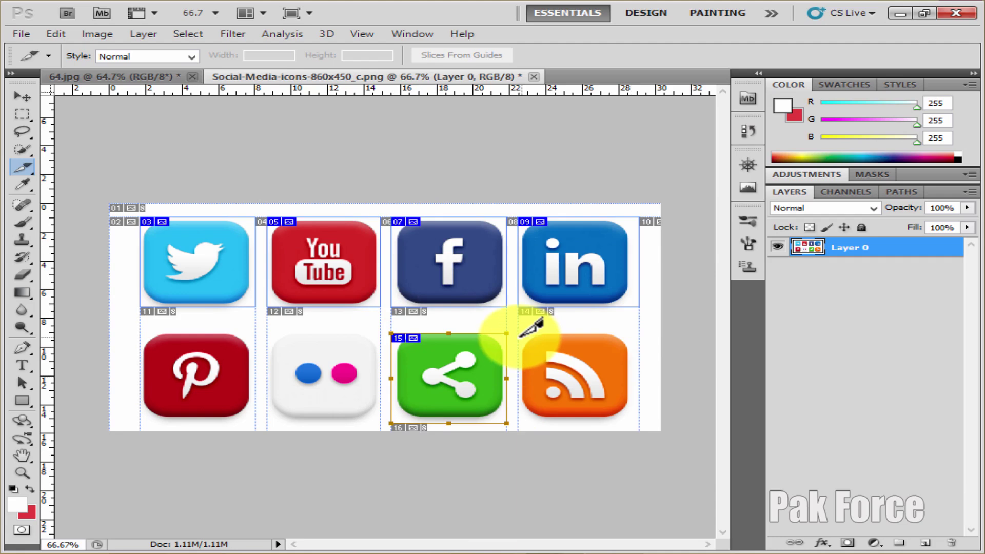
mouse_move(517, 333)
left_mouse_down()
mouse_move(648, 411)
mouse_move(639, 423)
left_mouse_up()
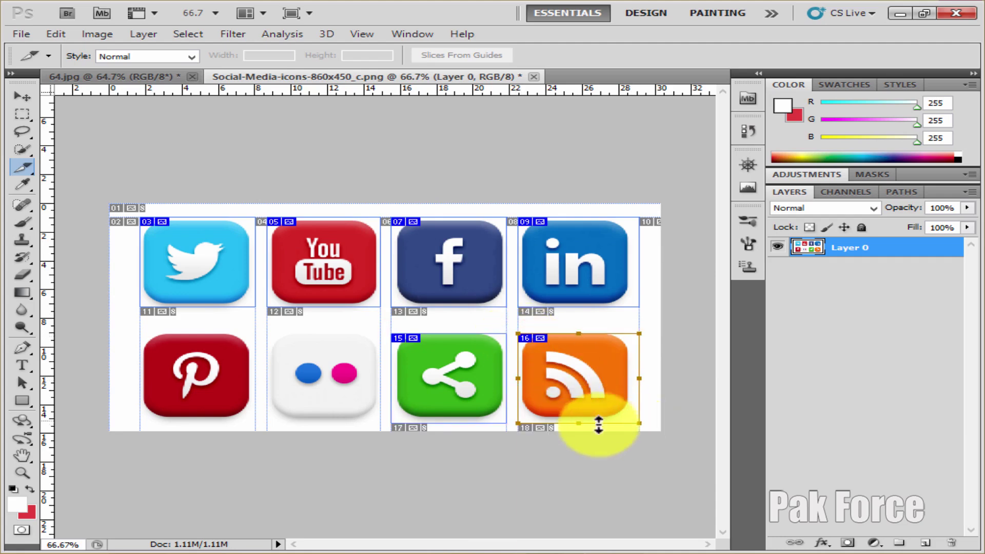
left_click_drag(267, 334, 380, 423)
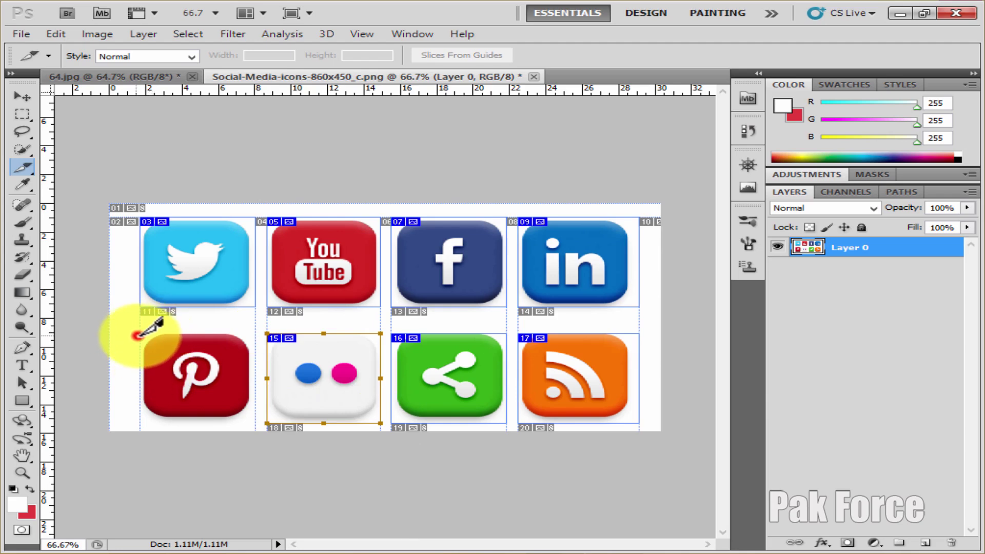
mouse_move(137, 336)
left_mouse_down()
mouse_move(266, 408)
mouse_move(255, 424)
left_mouse_up()
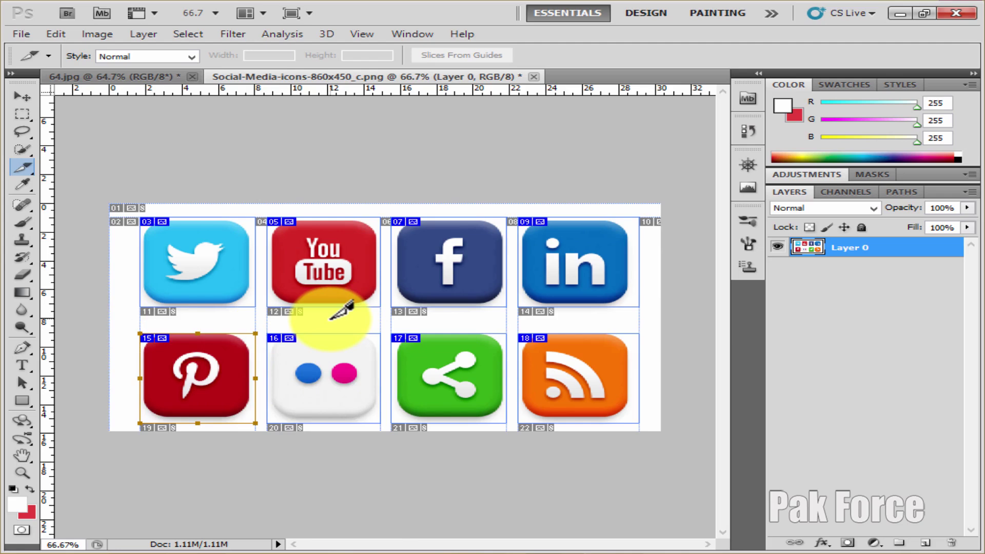
Reposition the Pinterest slice slightly upward so it sits over its icon.
right_click(13, 172)
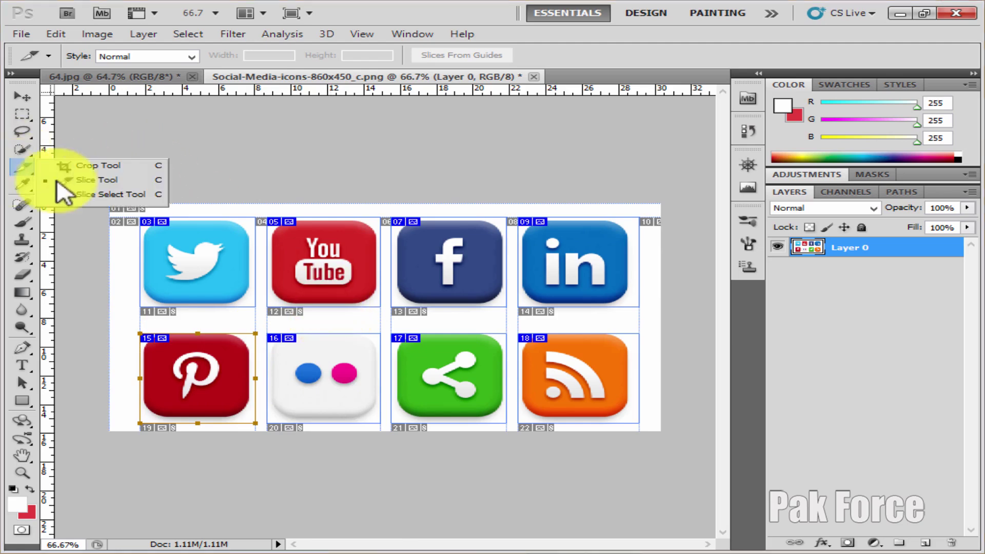
left_click(114, 196)
left_click(197, 381)
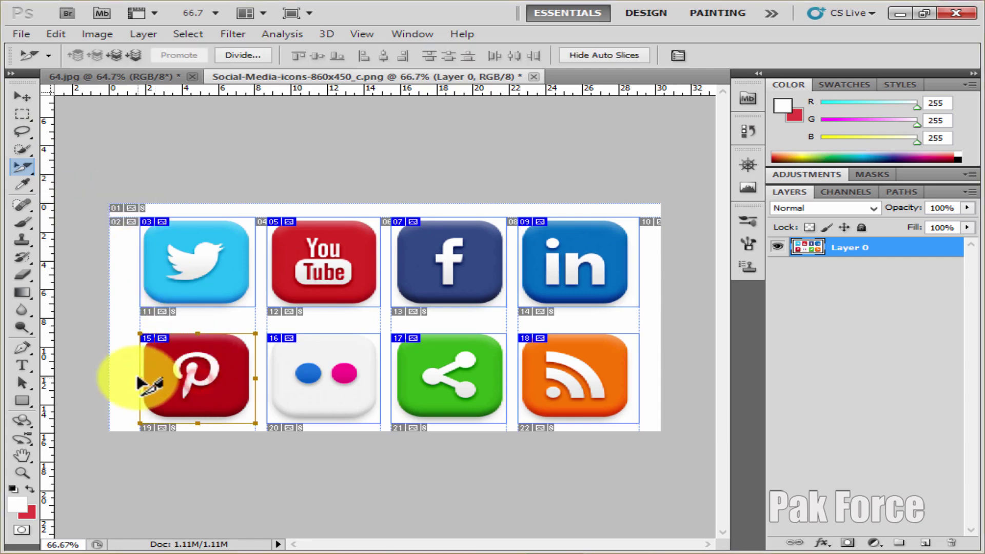
left_click_drag(137, 380, 190, 372)
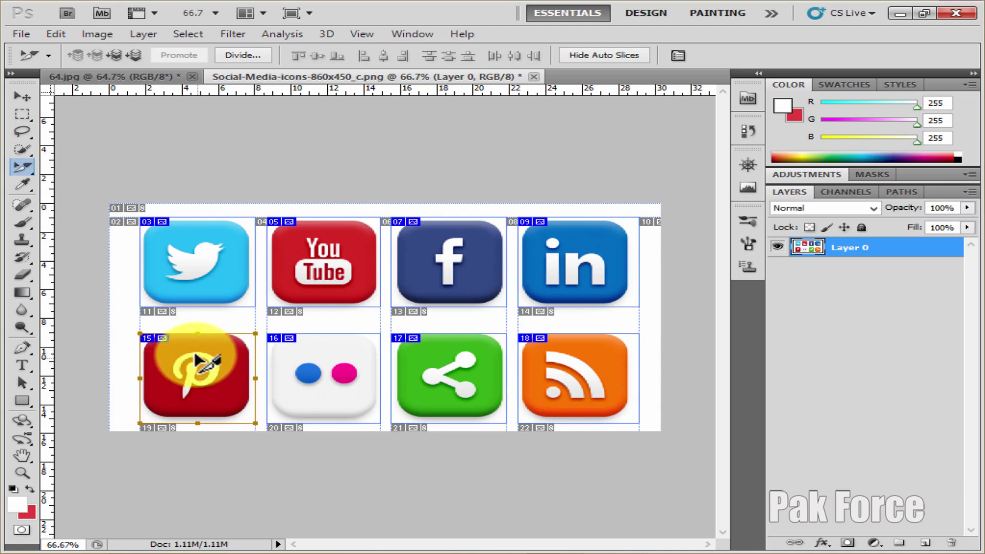
left_click_drag(197, 364, 198, 357)
Select the Twitter slice with the Slice Select tool and open the File menu.
left_click(23, 96)
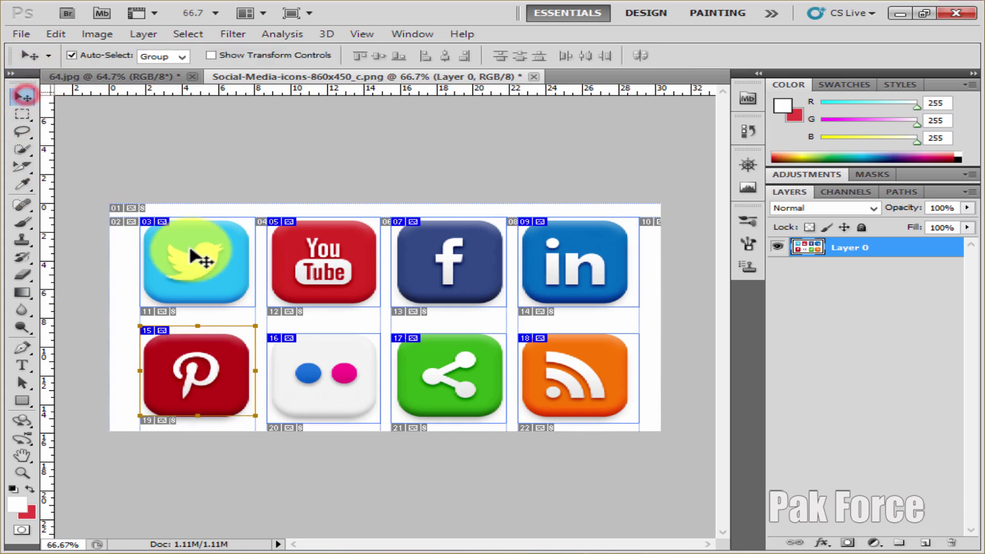
mouse_move(198, 256)
left_mouse_down()
mouse_move(158, 260)
mouse_move(213, 259)
left_mouse_up()
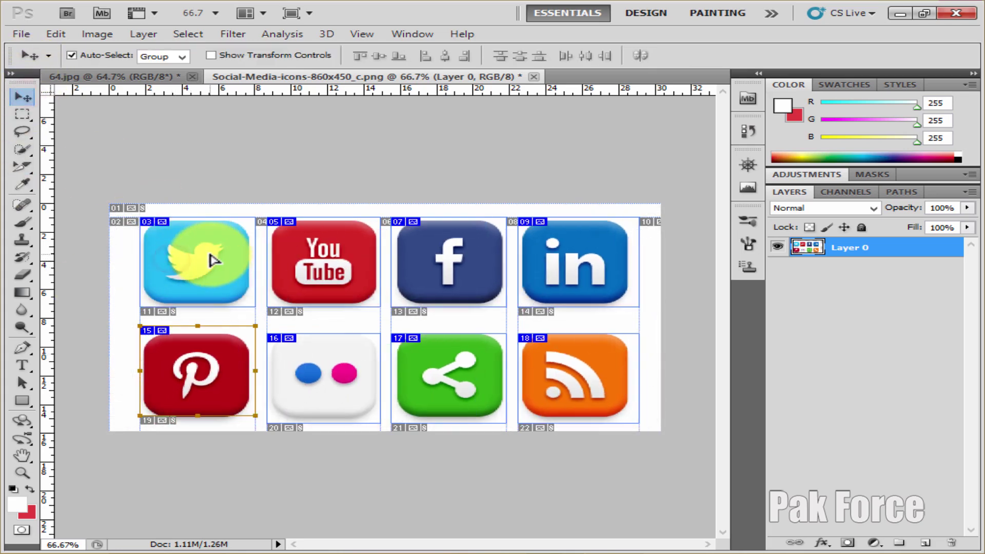
left_click(22, 167)
left_click(66, 194)
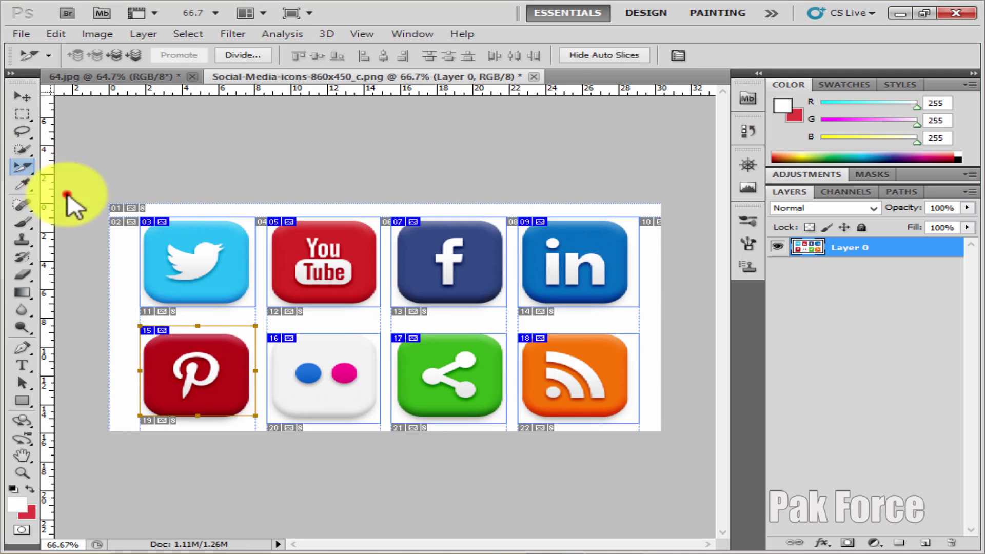
left_click(203, 259)
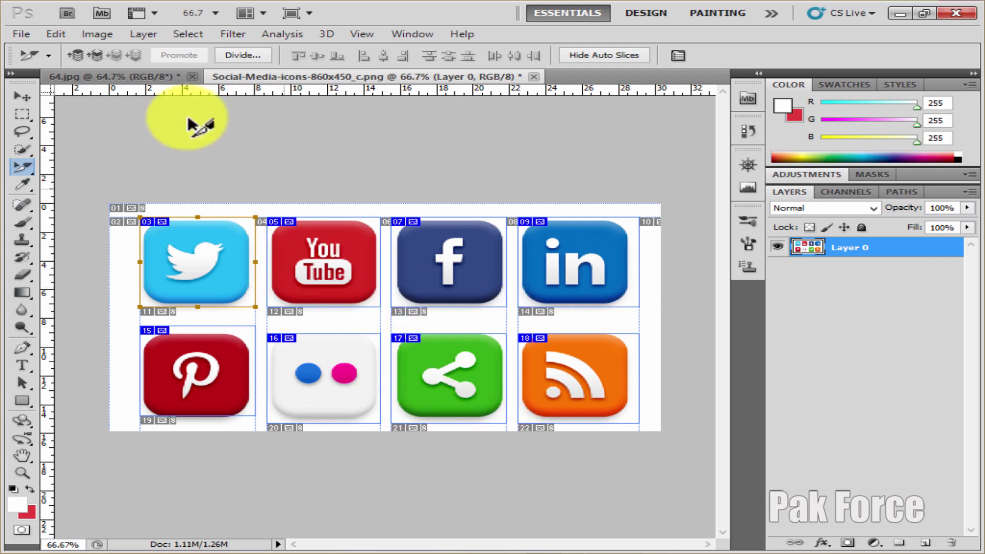
left_click(21, 34)
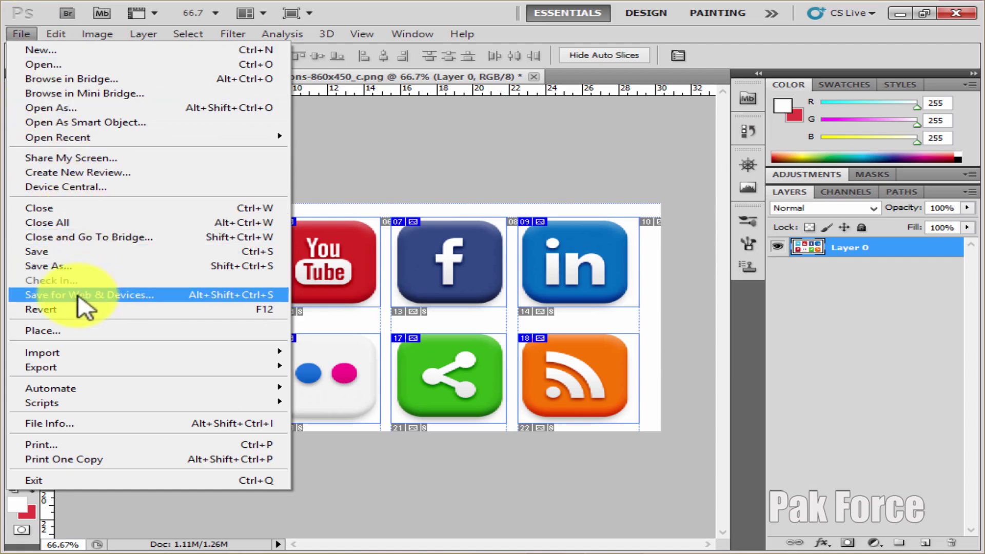
Save all slices for web as JPEG with the JPEG Medium preset into the images folder.
left_click(122, 300)
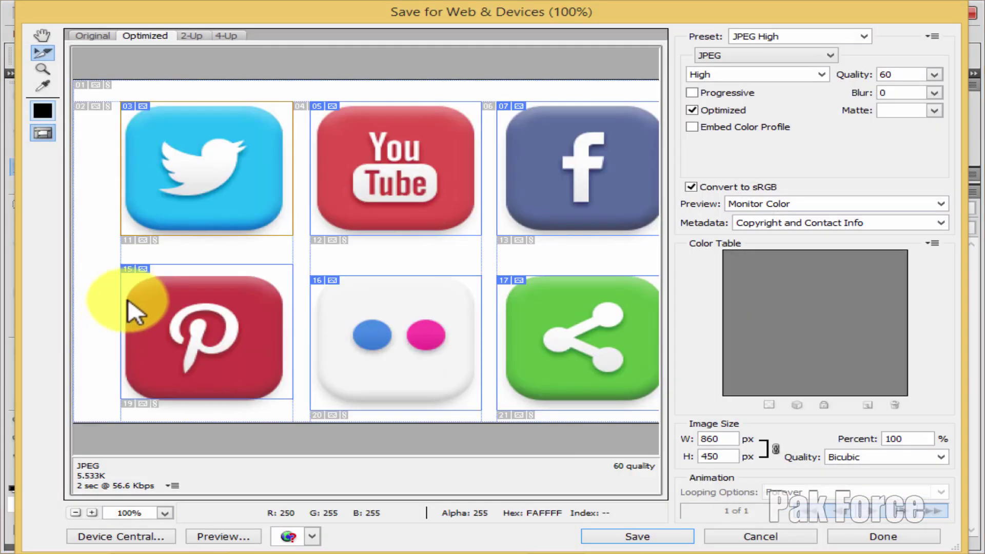
left_click(741, 56)
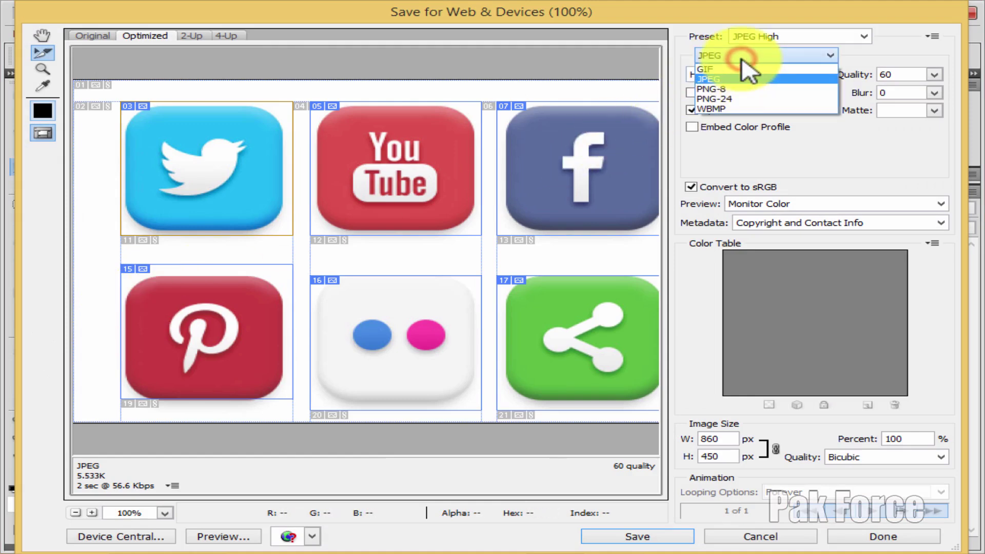
left_click(735, 78)
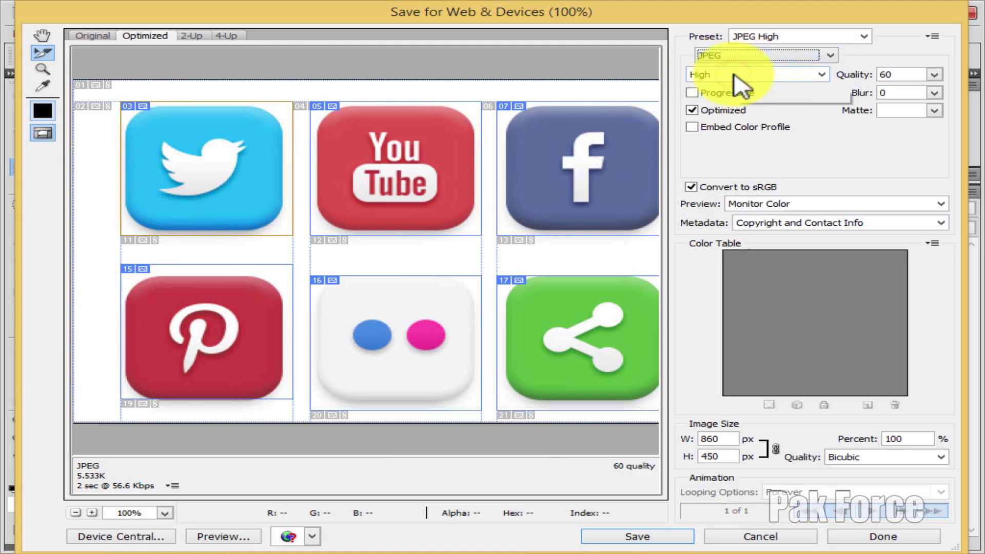
left_click(809, 37)
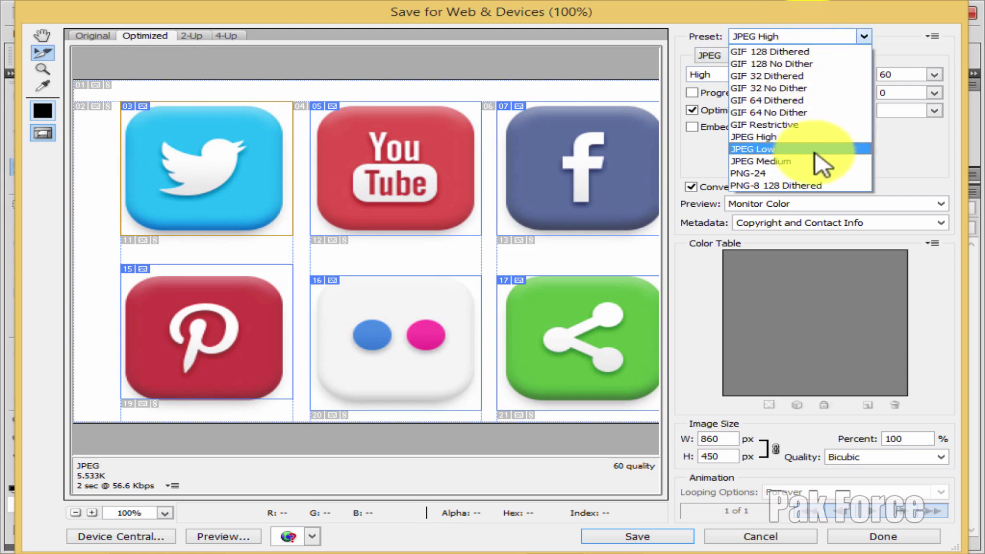
left_click(774, 160)
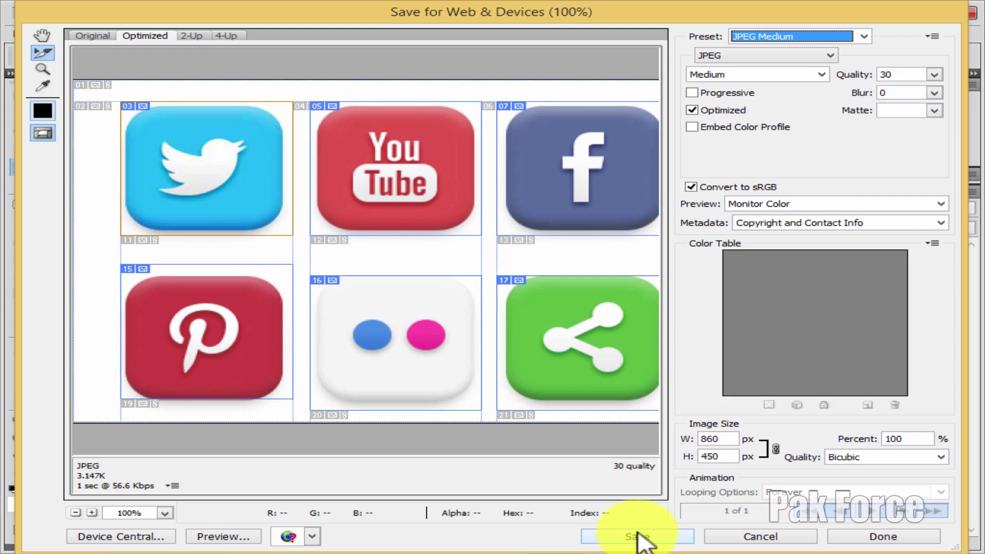
left_click(639, 536)
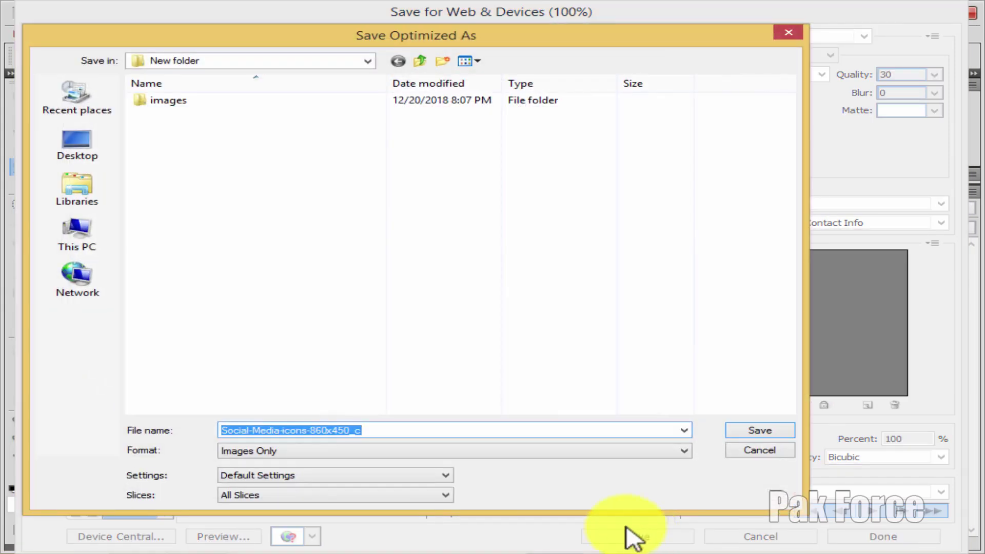
double_click(198, 99)
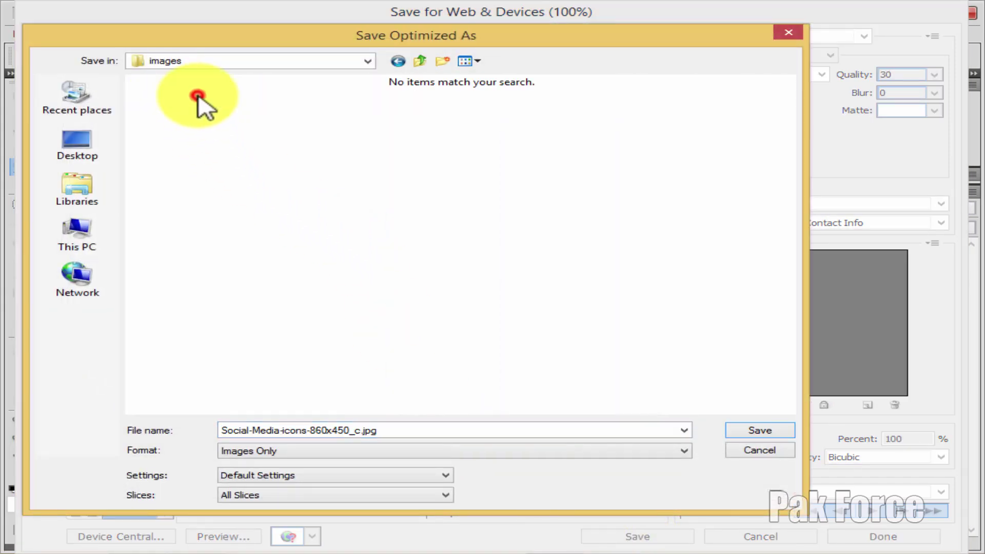
left_click(760, 431)
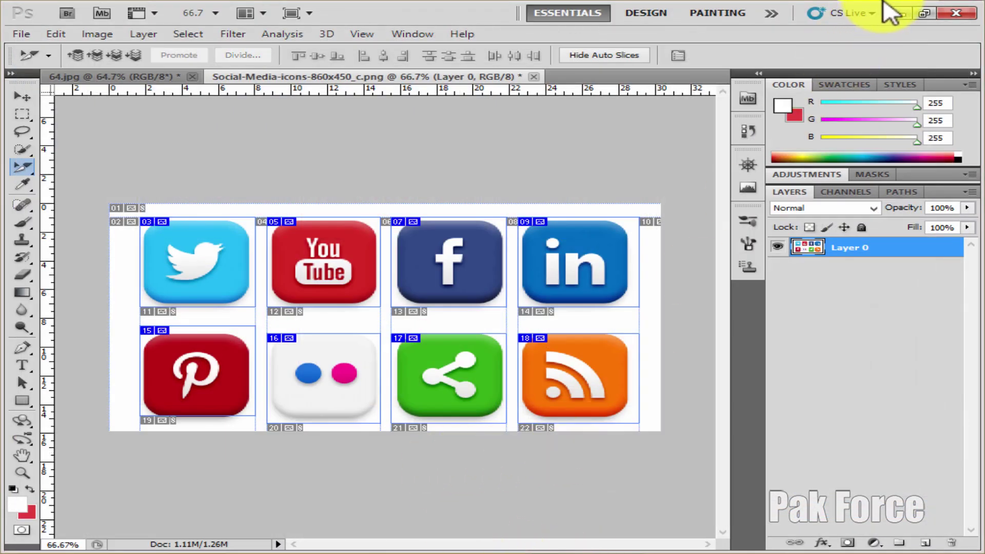
Open photoshop pic > New folder > images > images in File Explorer.
left_click(892, 15)
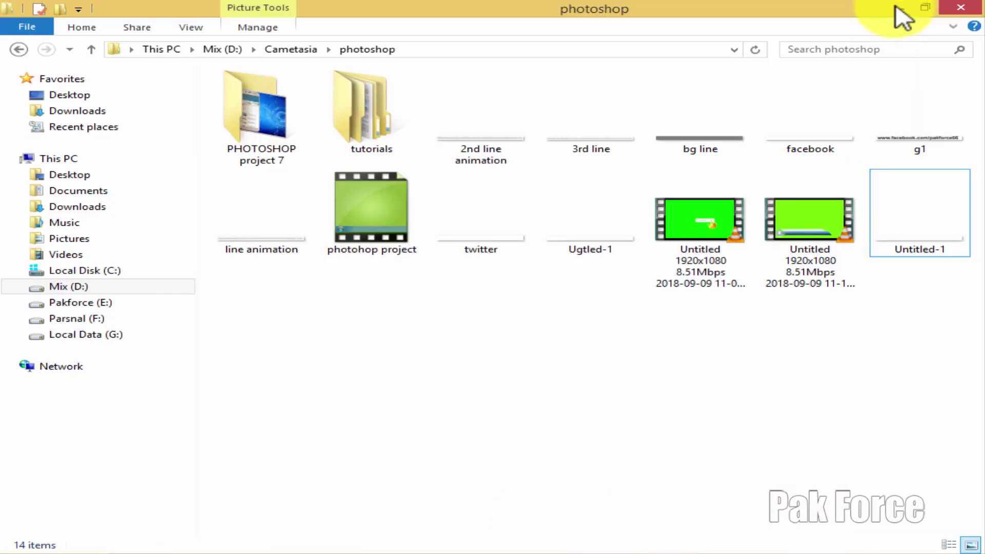
left_click(898, 8)
left_click(902, 9)
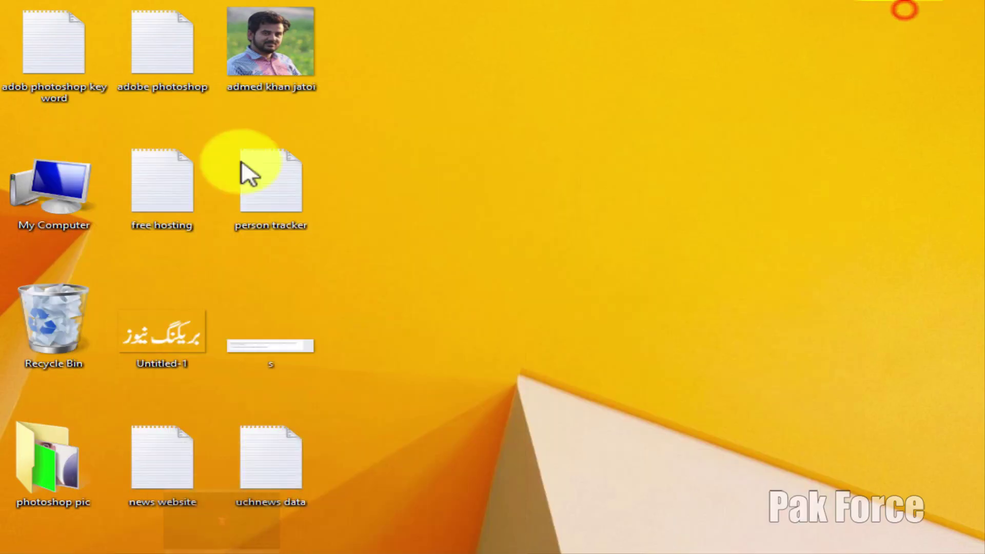
double_click(57, 201)
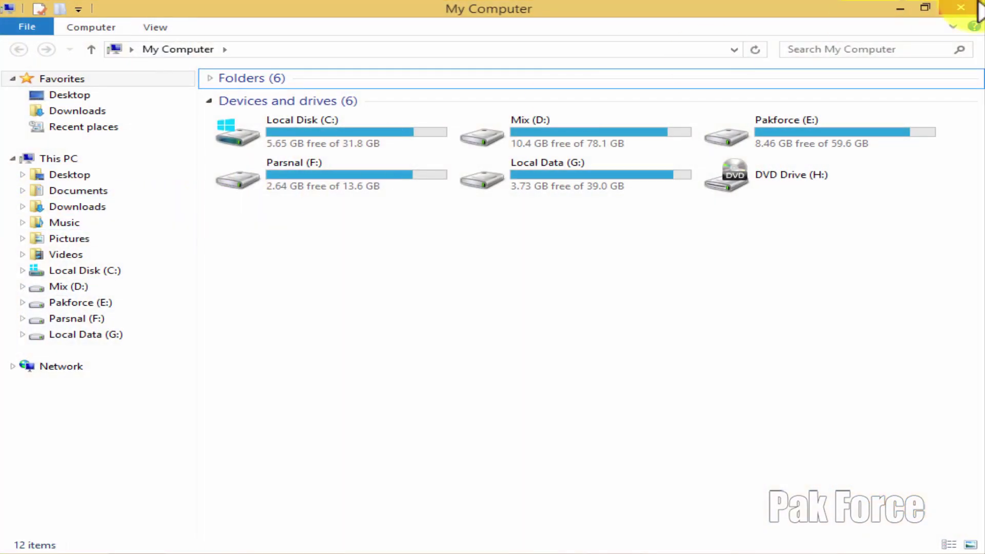
left_click(900, 10)
double_click(51, 443)
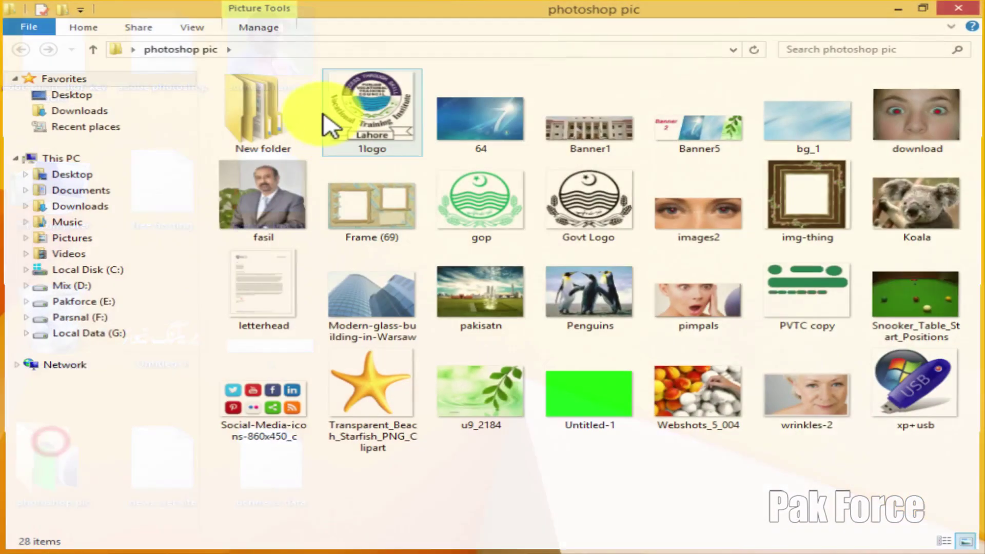
double_click(257, 119)
double_click(259, 107)
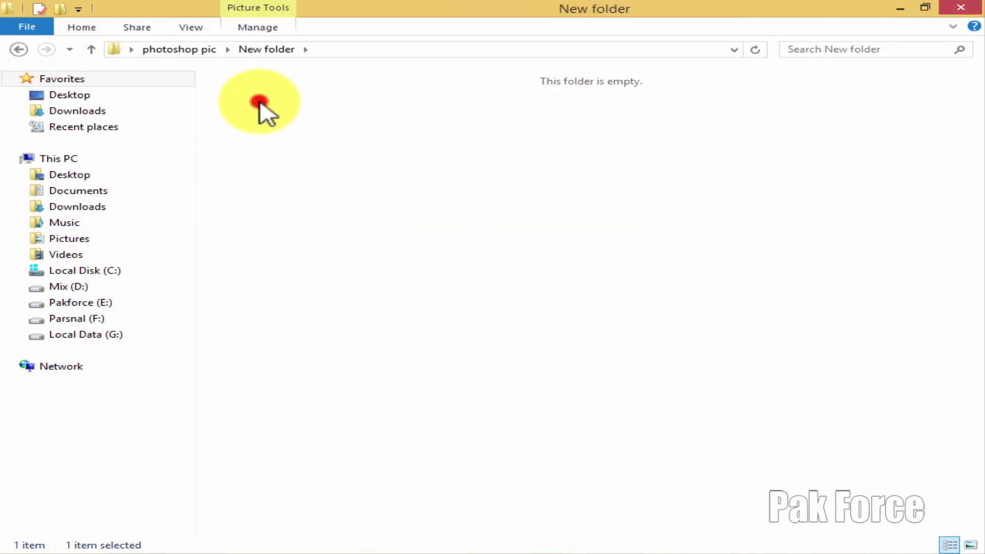
double_click(259, 107)
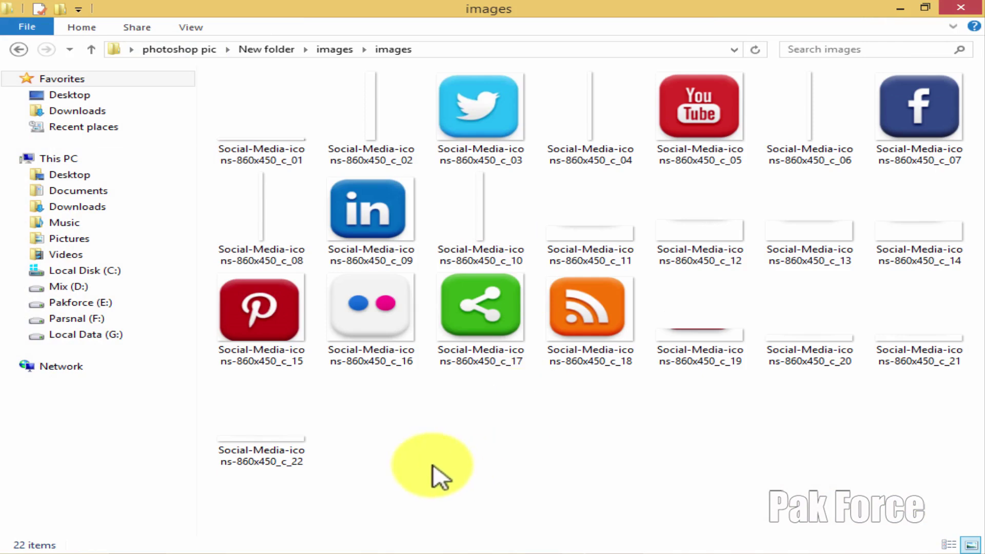
Refresh the listing and delete blank slice files 12–14 and 19–21.
right_click(434, 467)
left_click(503, 295)
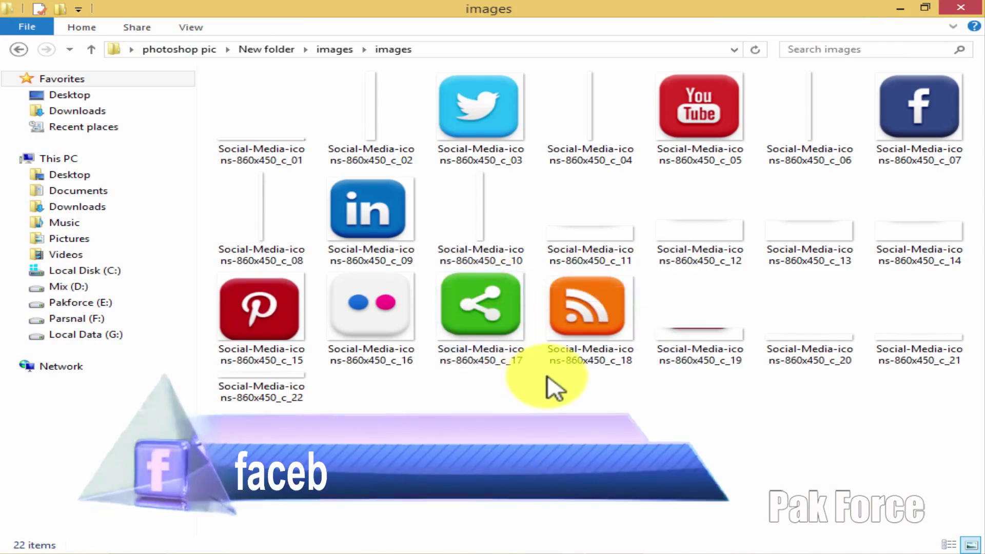
mouse_move(678, 441)
left_mouse_down()
mouse_move(727, 287)
mouse_move(967, 233)
left_mouse_up()
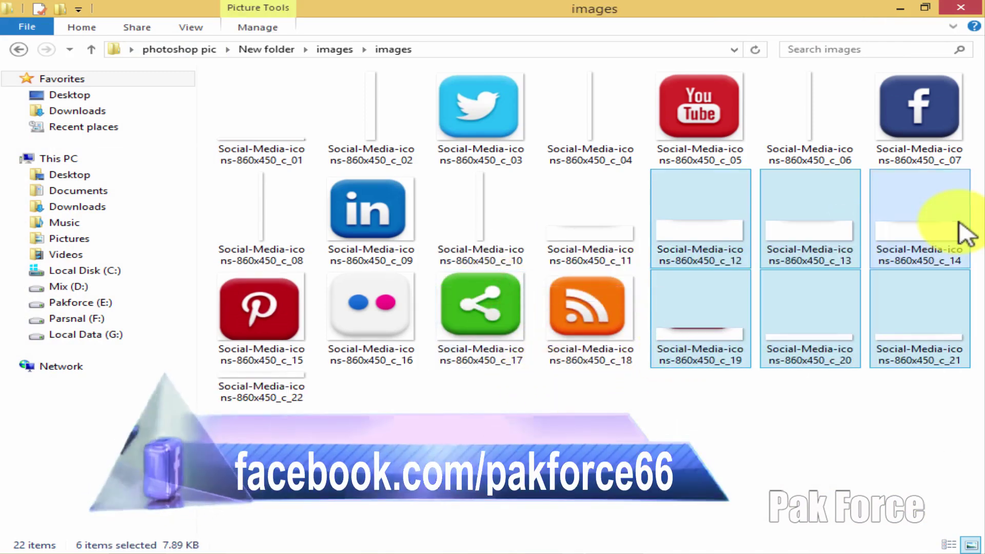
key("Delete")
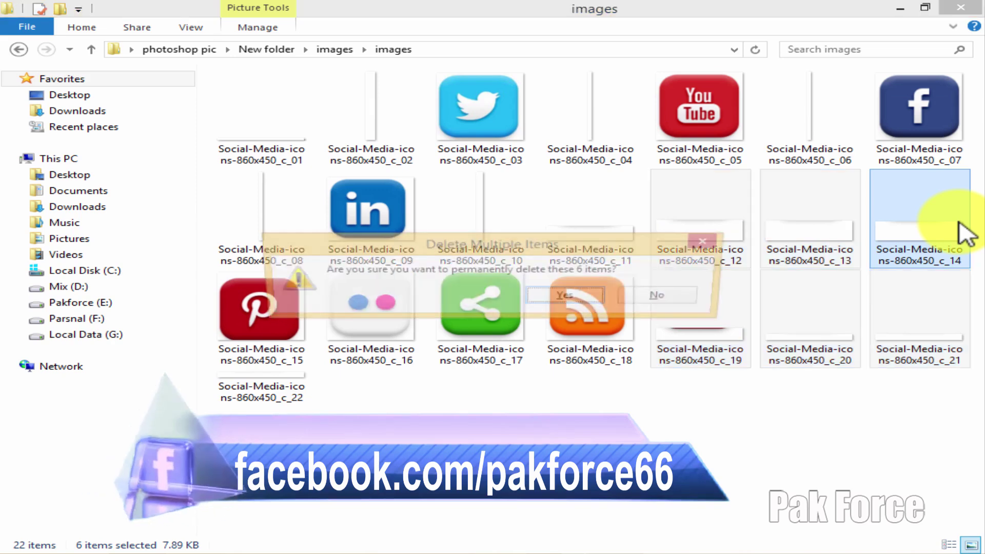
key("Return")
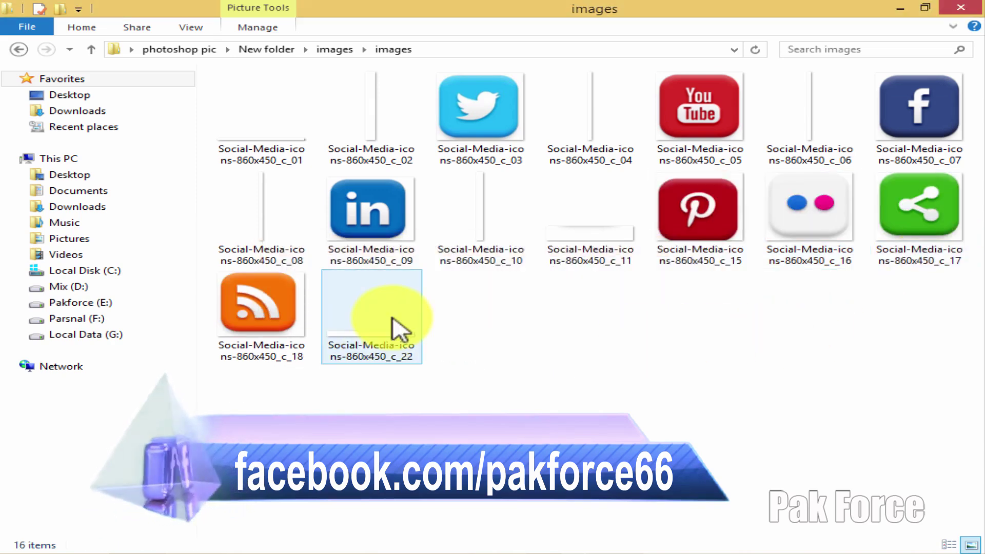
Permanently delete blank slices 01, 02, 04, 06, 08, 10, 11 and 22, then refresh.
left_click(378, 315)
left_click(451, 228, "ctrl")
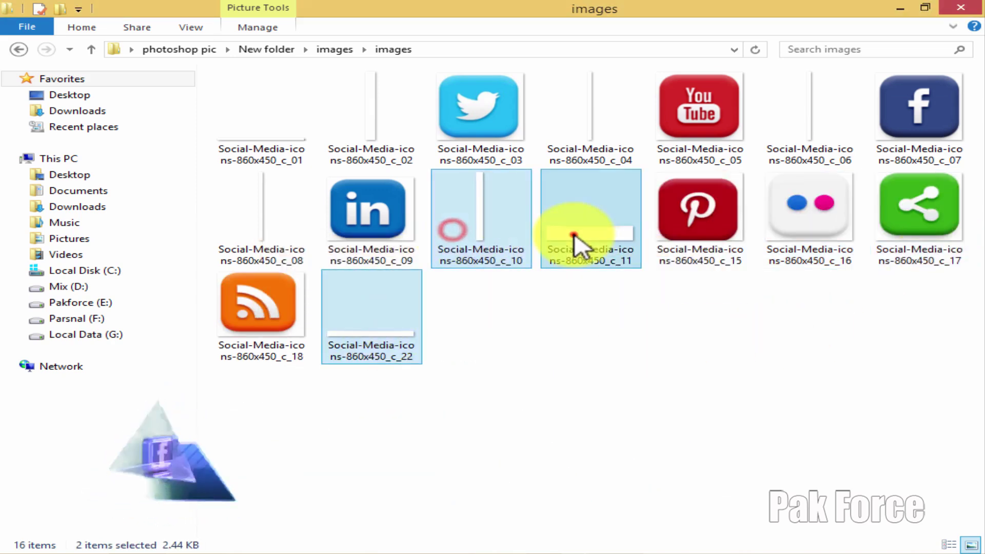
left_click(572, 233, "ctrl")
left_click(575, 165, "ctrl")
left_click(813, 121, "ctrl")
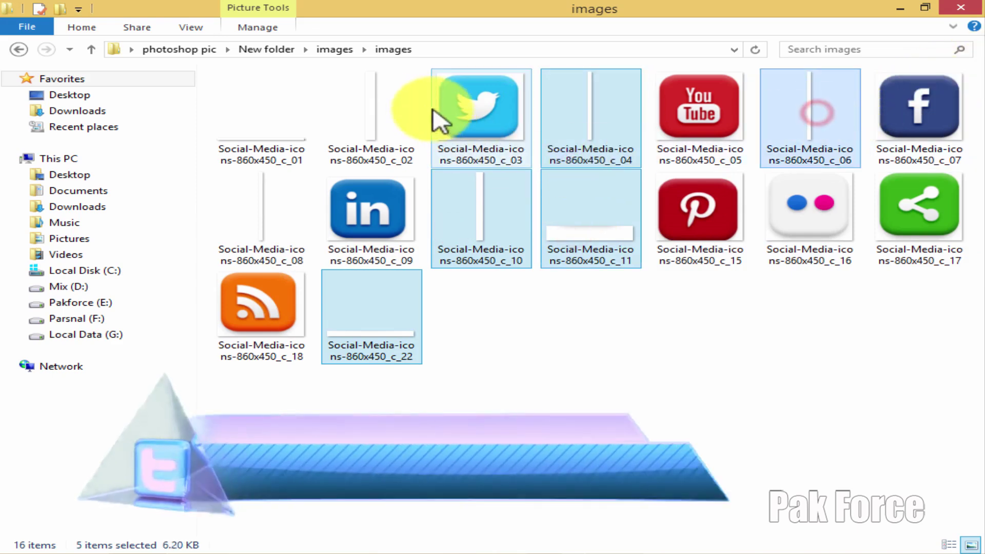
left_click(378, 100, "ctrl")
left_click(256, 119, "ctrl")
left_click(233, 252, "ctrl")
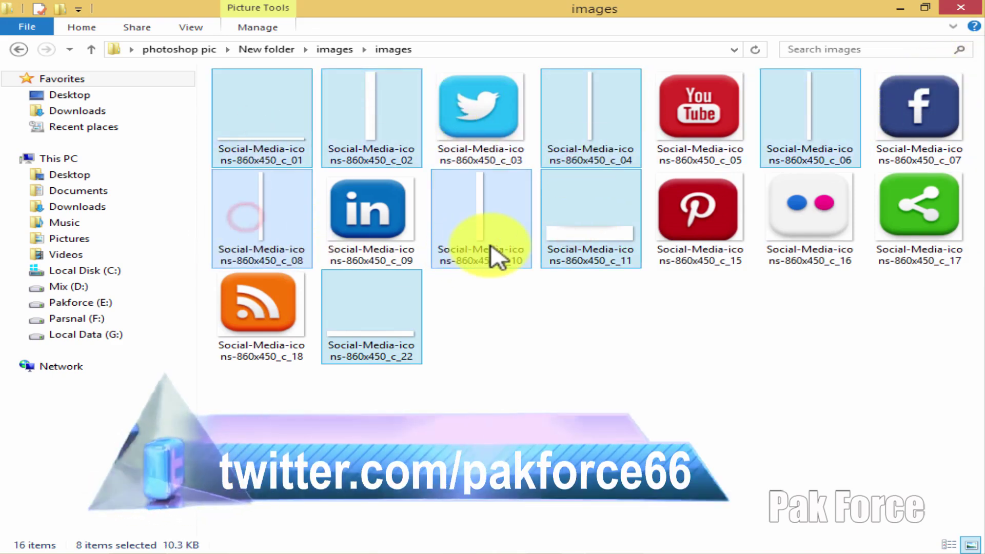
key("shift+Delete")
key("Return")
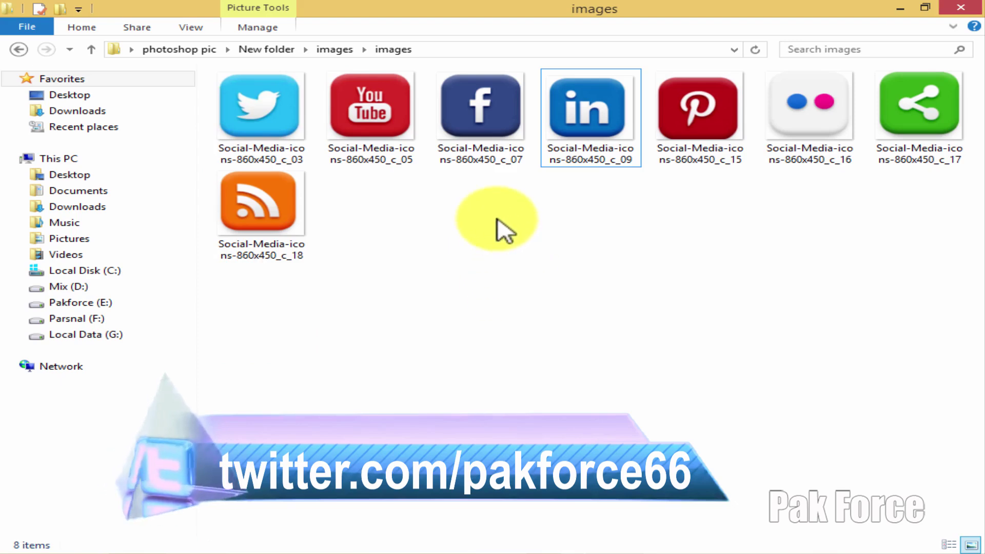
right_click(579, 252)
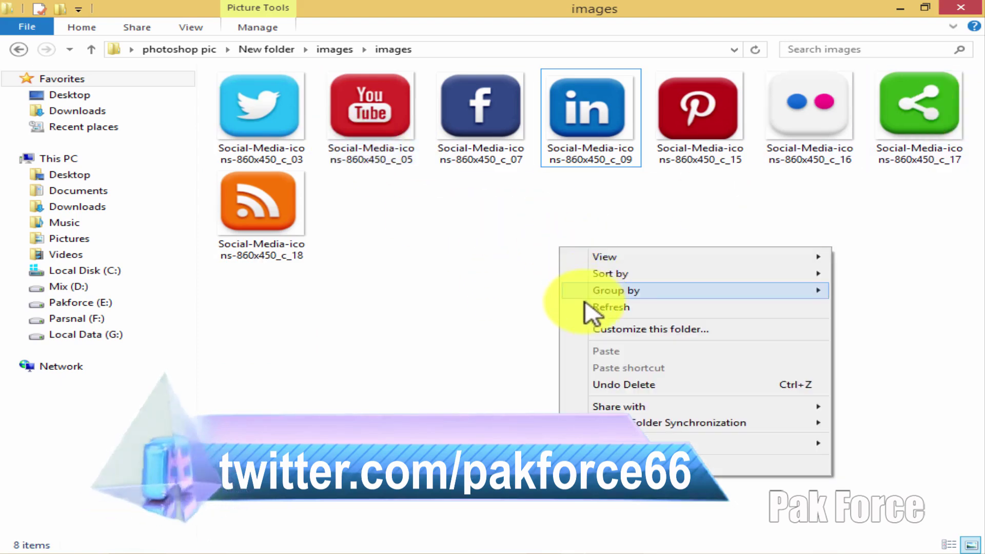
left_click(590, 305)
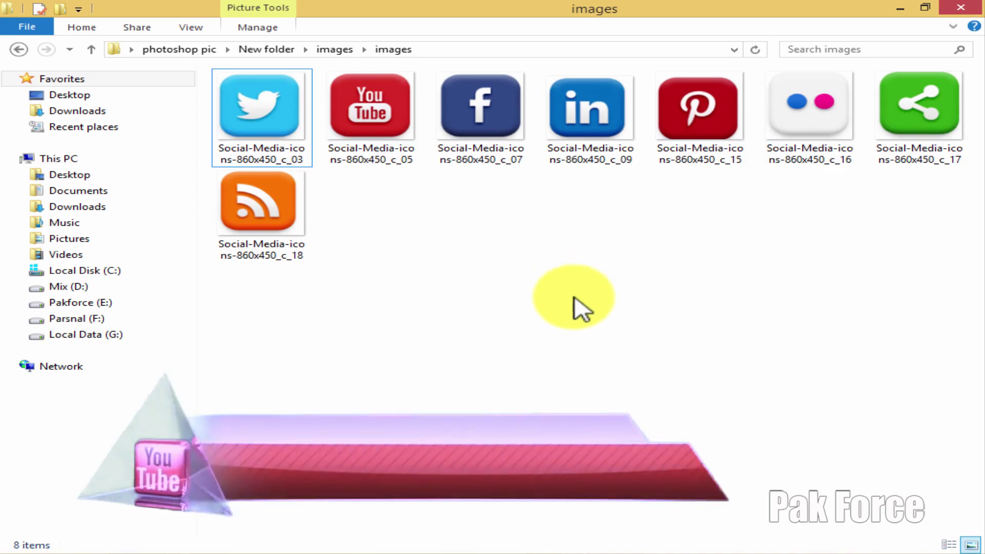
Bring Photoshop back from the taskbar and make 64.jpg the active document.
left_click(549, 537)
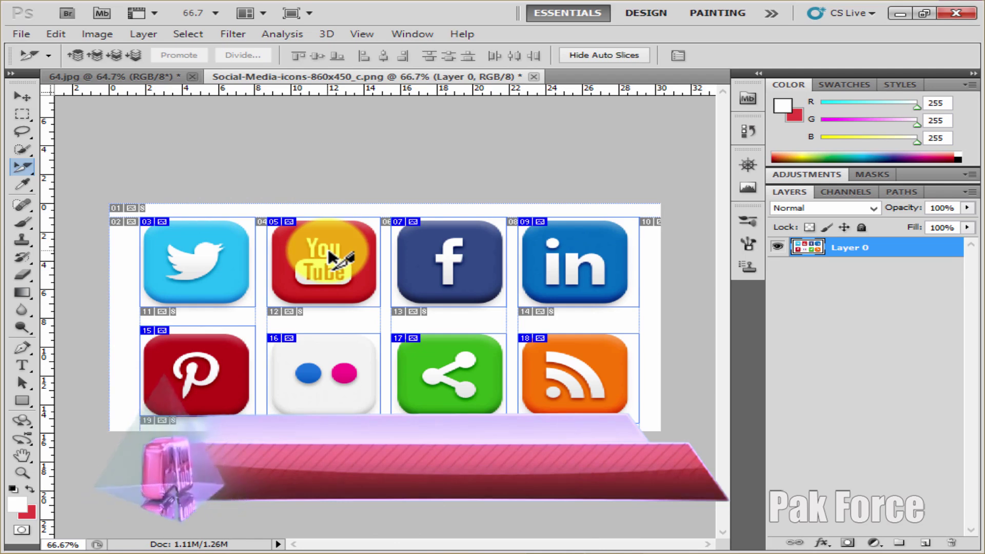
left_click(129, 77)
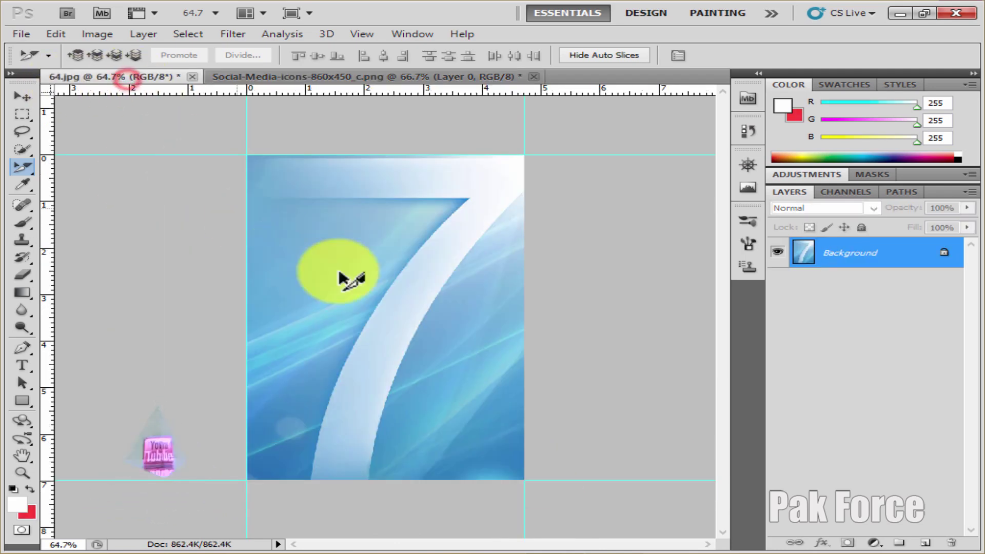